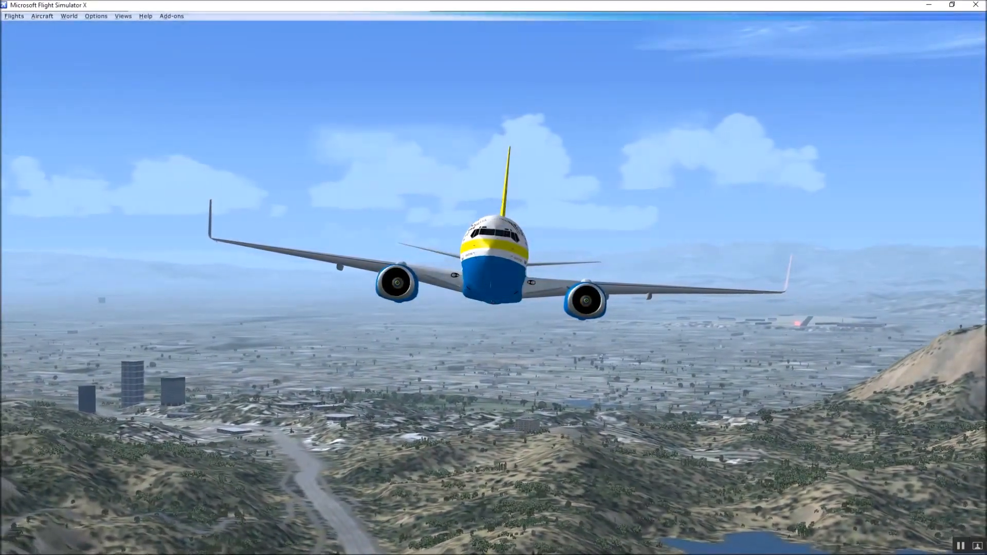
- Cancel the simulator's Flight Planner without creating a flight plan
{"action": "key", "text": "a"}
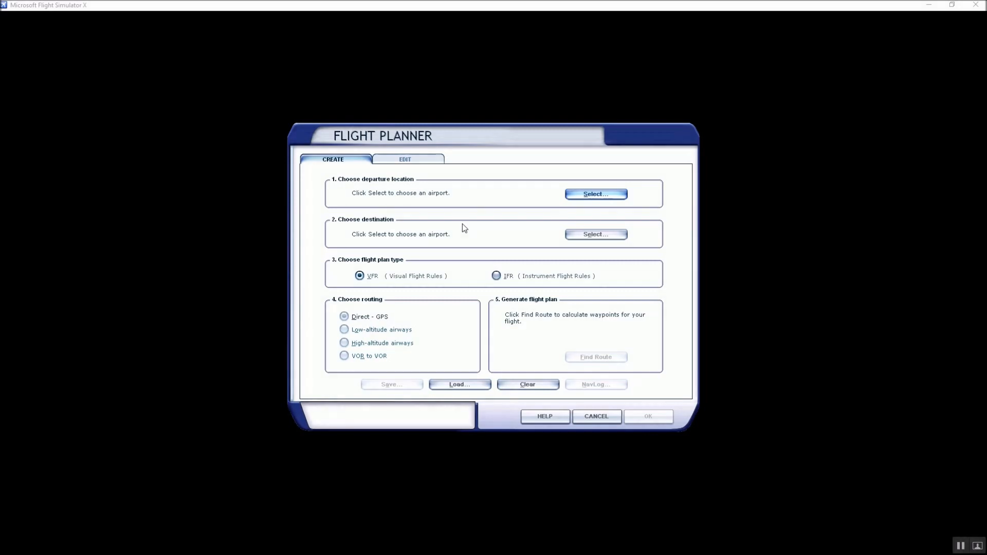
{"action": "left_click", "coordinate": [584, 416]}
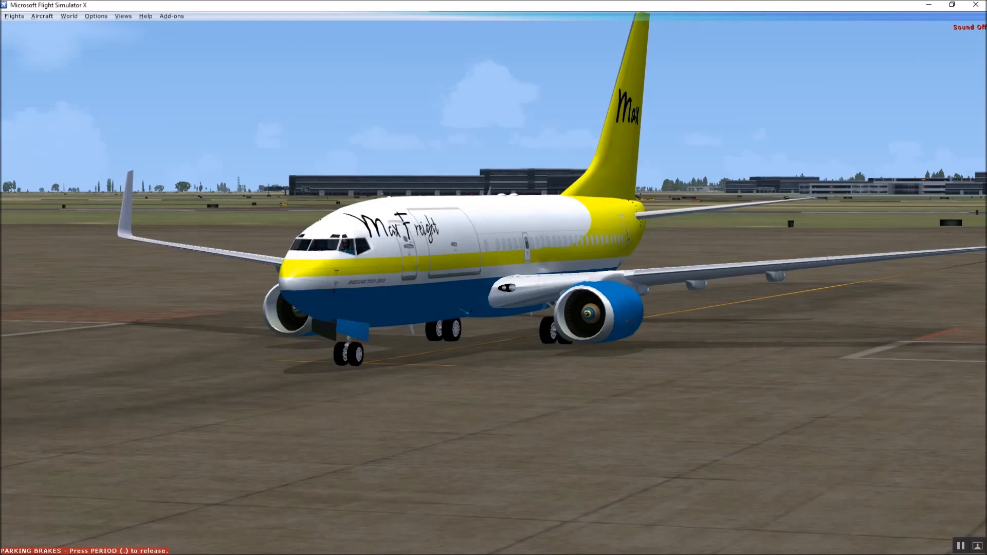
{"action": "left_click", "coordinate": [959, 547]}
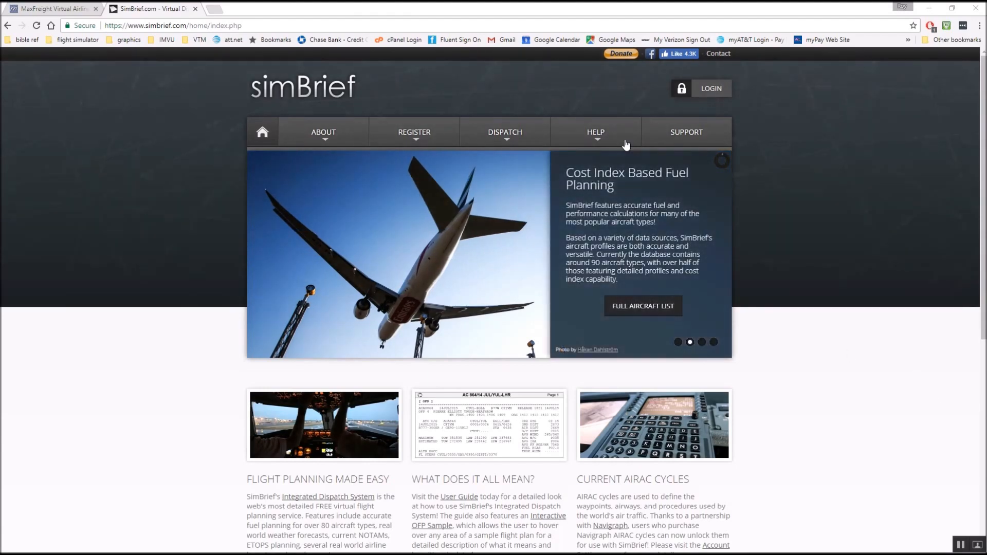
- Open simBrief's dispatch system on its website and create a new flight
{"action": "mouse_move", "coordinate": [614, 141]}
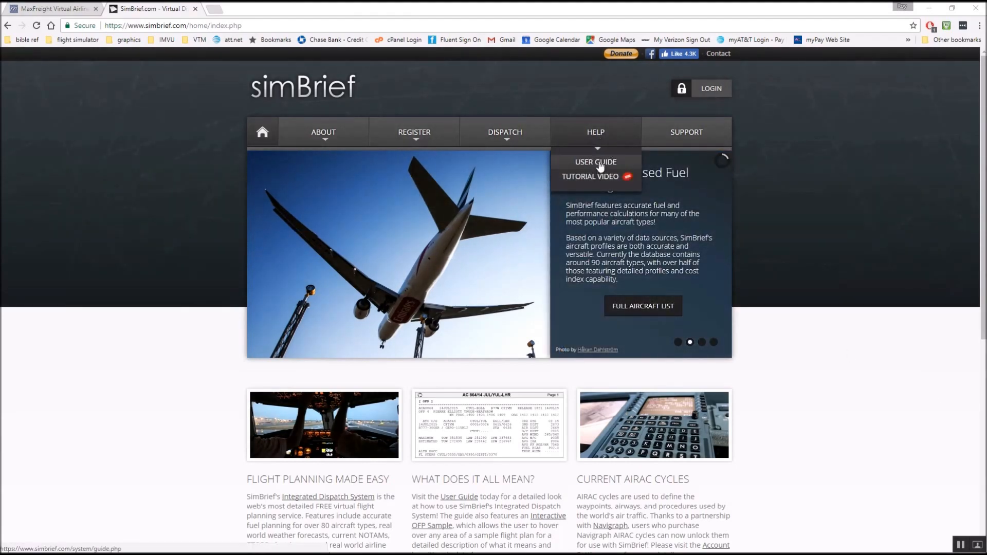
{"action": "mouse_move", "coordinate": [418, 145]}
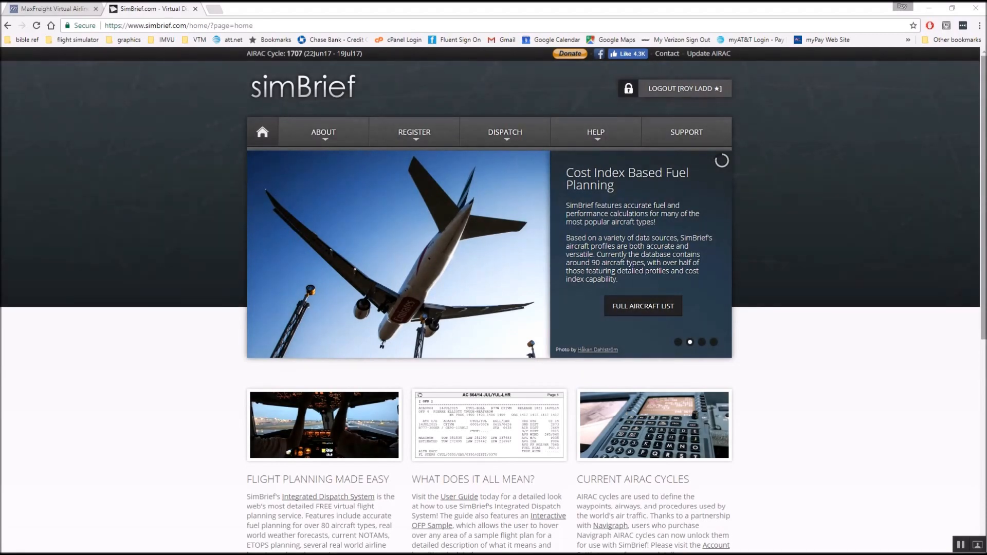
{"action": "mouse_move", "coordinate": [505, 134]}
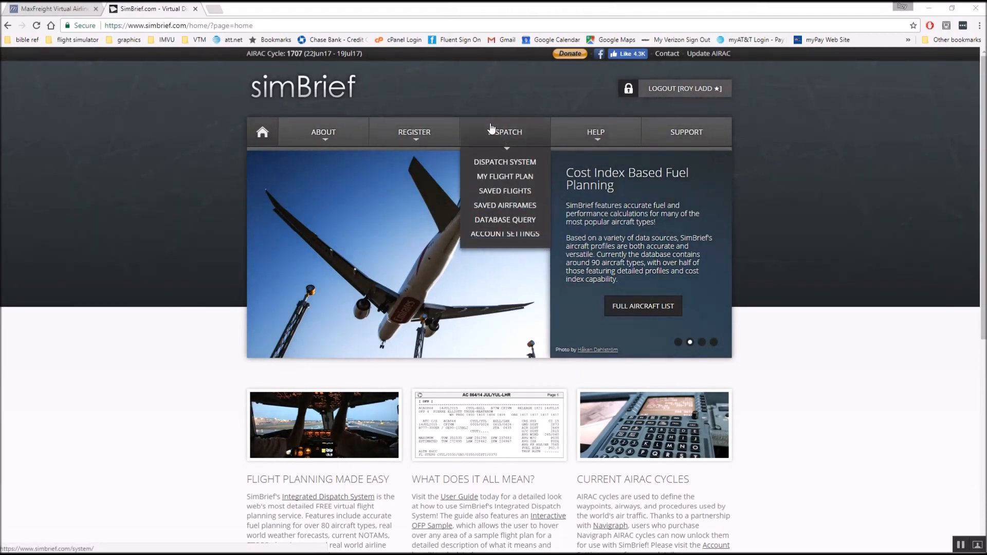
{"action": "left_click", "coordinate": [505, 162]}
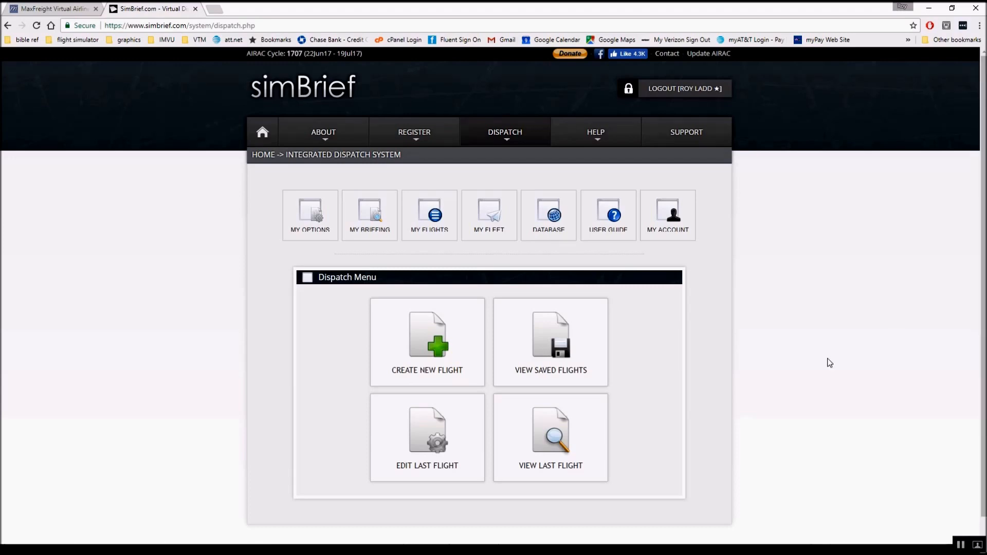
{"action": "left_click", "coordinate": [441, 353]}
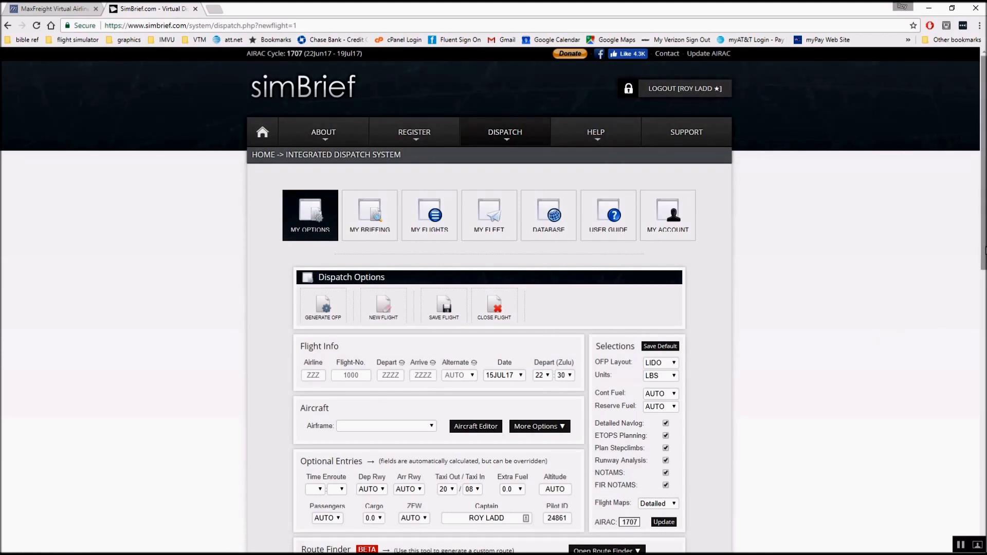
- Set the airline code in the new flight's Flight Info to MAX
{"action": "scroll", "coordinate": [984, 250], "scroll_direction": "down", "scroll_amount": 1}
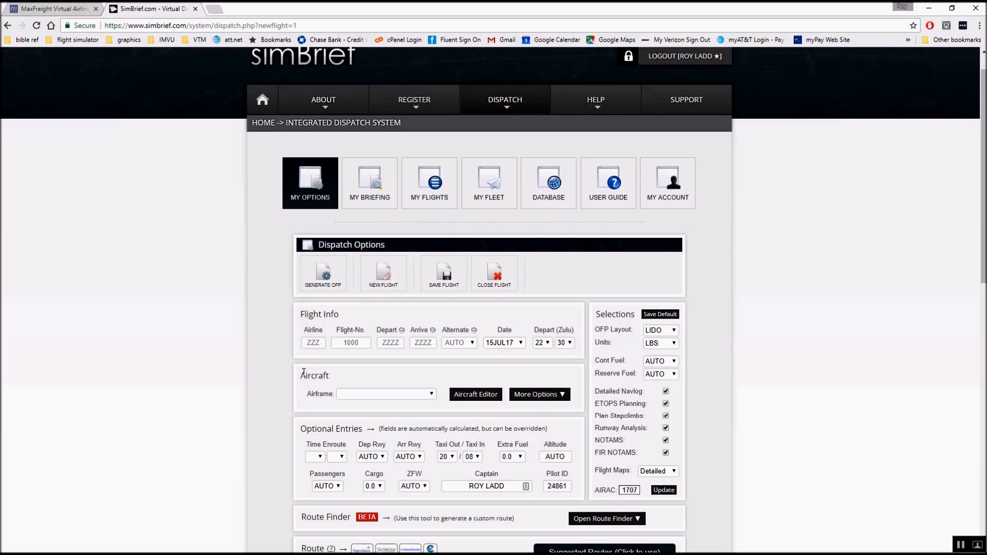
{"action": "left_click", "coordinate": [315, 343]}
{"action": "type", "text": "MAX"}
{"action": "key", "text": "Tab"}
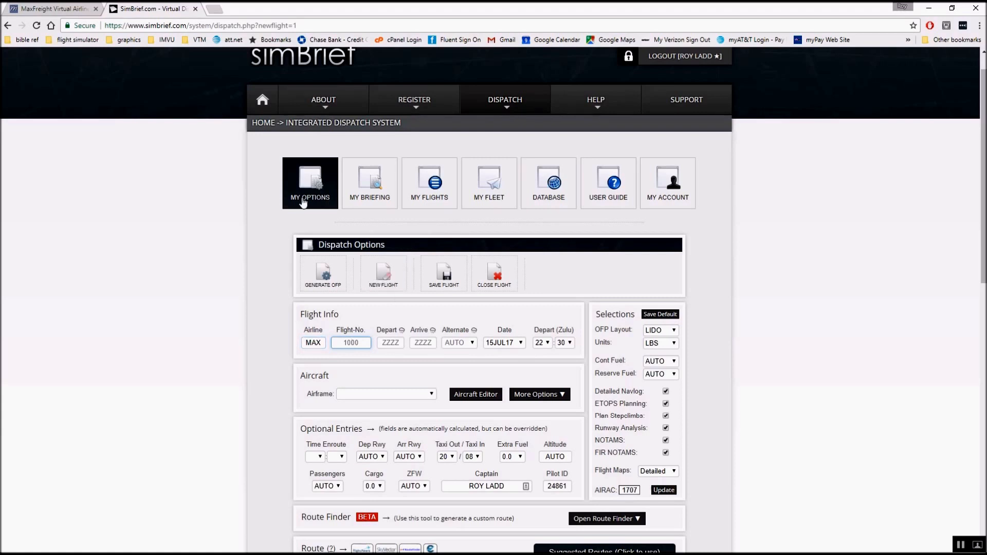
- Look up the Orlando to Huntsville flight in MaxFreight's route table and set the simBrief flight number to 6202
{"action": "left_click", "coordinate": [80, 11]}
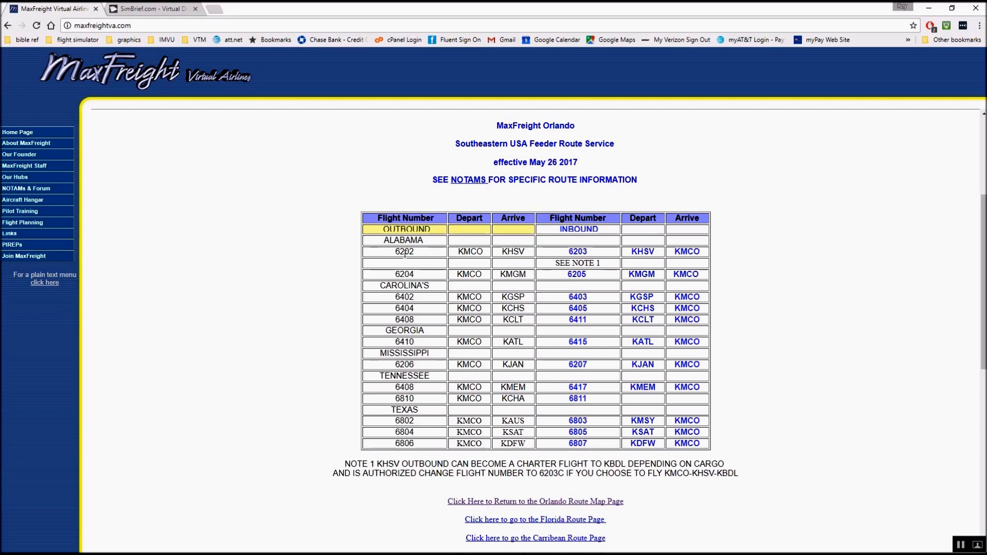
{"action": "left_click", "coordinate": [149, 9]}
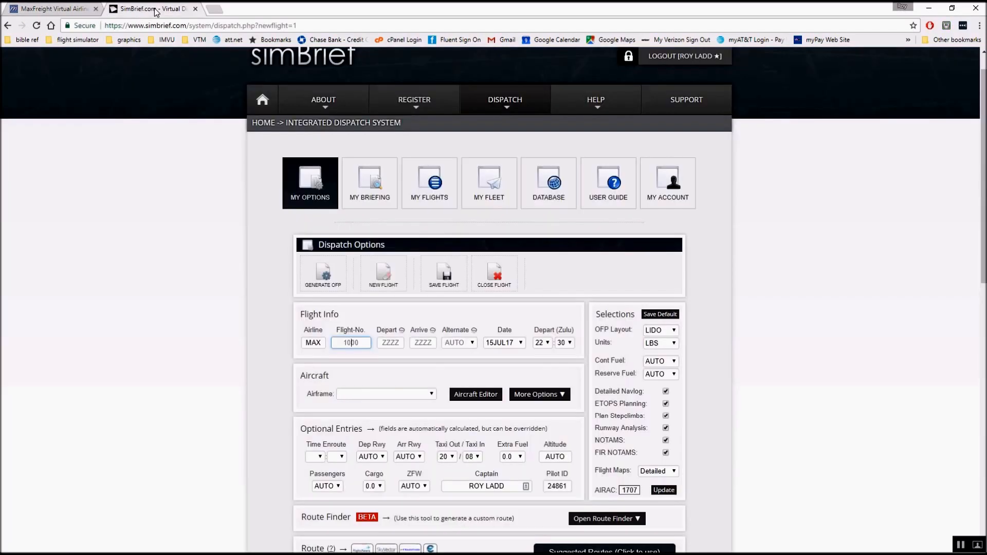
{"action": "double_click", "coordinate": [353, 345]}
{"action": "type", "text": "6202"}
{"action": "key", "text": "Tab"}
- Set the departure airport to KMCO and the arrival airport to KHSV
{"action": "type", "text": "KMCO"}
{"action": "key", "text": "Tab"}
{"action": "type", "text": "HS"}
{"action": "key", "text": "BackSpace"}
{"action": "key", "text": "BackSpace"}
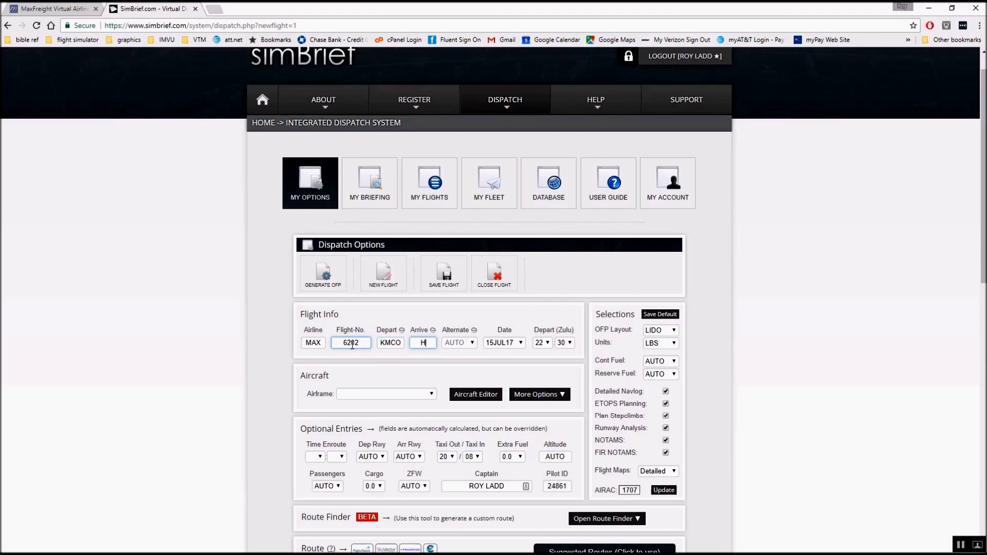
{"action": "type", "text": "KHSV"}
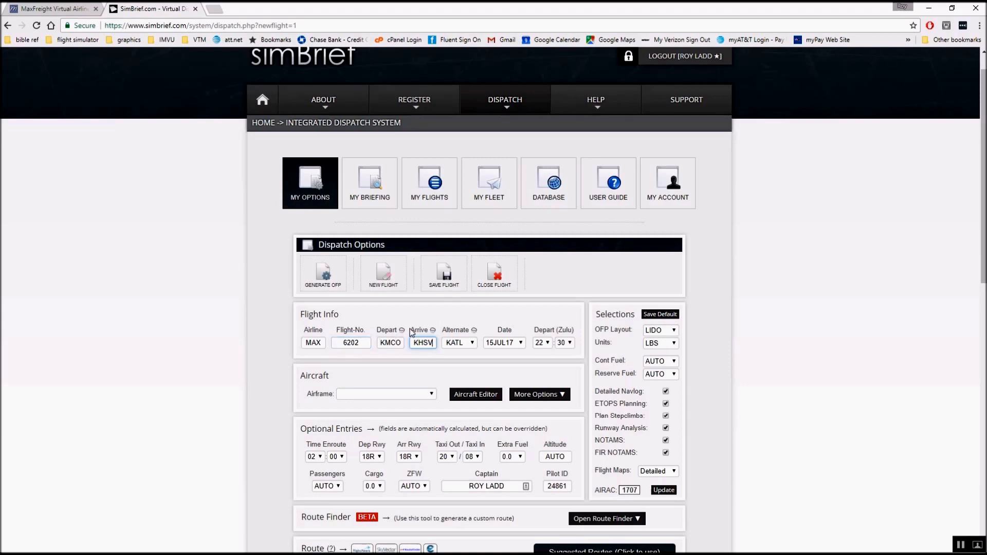
- Choose B737 - B737-700 as the flight's airframe
{"action": "mouse_move", "coordinate": [433, 335]}
{"action": "left_click", "coordinate": [433, 394]}
{"action": "left_click_drag", "start_coordinate": [433, 234], "coordinate": [432, 269]}
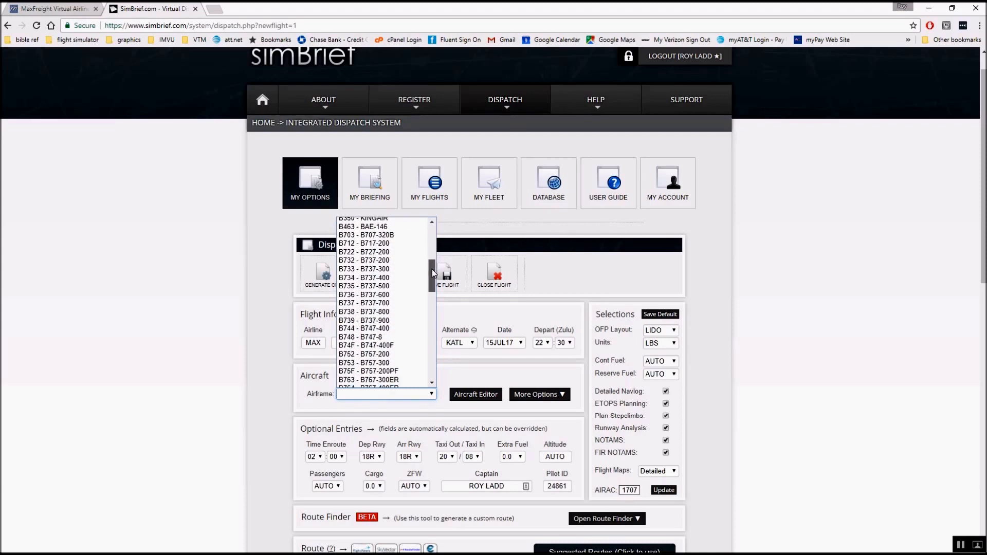
{"action": "left_click", "coordinate": [385, 309]}
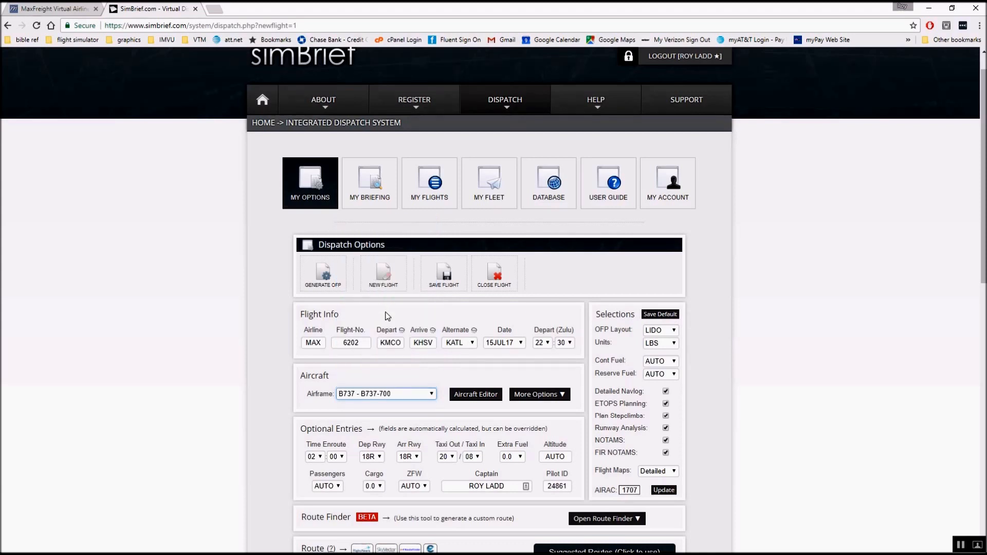
- Examine the passengers, altitude, cargo, ZFW and captain fields in the optional entries
{"action": "left_click_drag", "start_coordinate": [983, 265], "coordinate": [958, 327]}
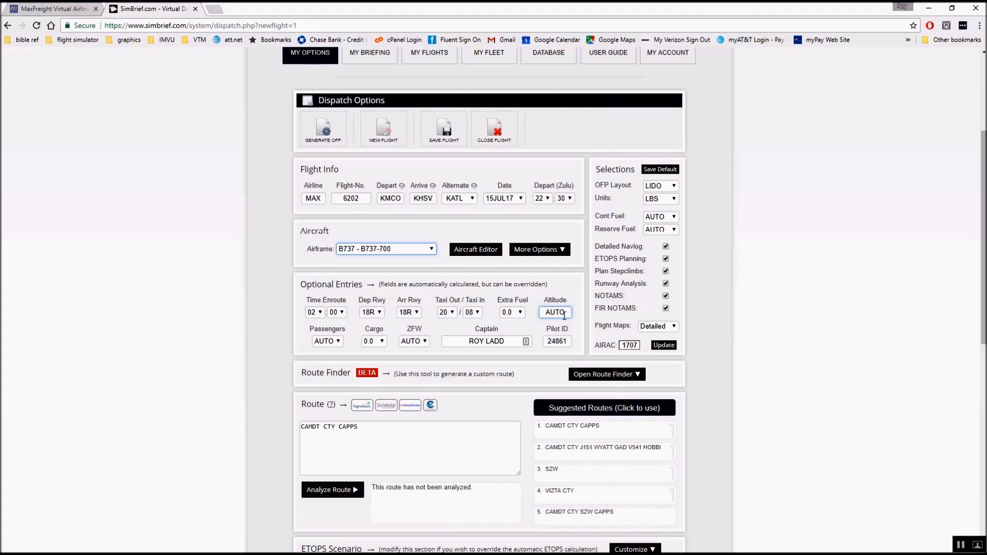
{"action": "left_click", "coordinate": [338, 341]}
{"action": "left_click", "coordinate": [565, 317]}
{"action": "left_click", "coordinate": [383, 344]}
{"action": "left_click", "coordinate": [383, 342]}
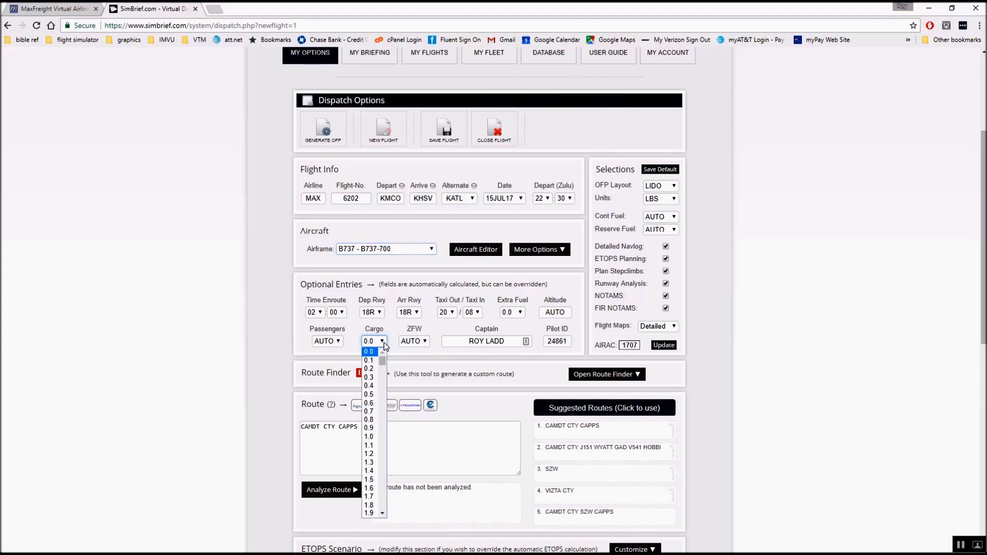
{"action": "left_click", "coordinate": [383, 331]}
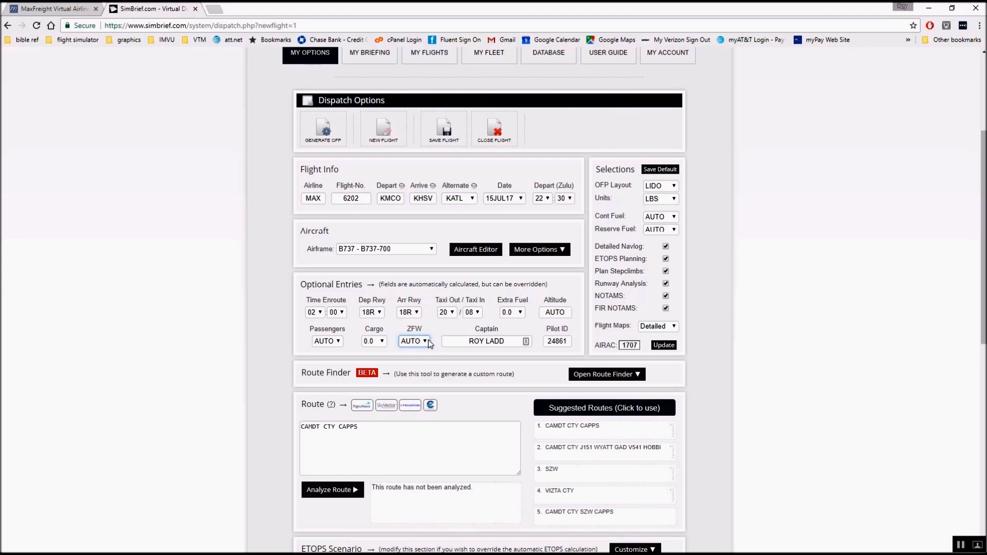
{"action": "left_click", "coordinate": [502, 346]}
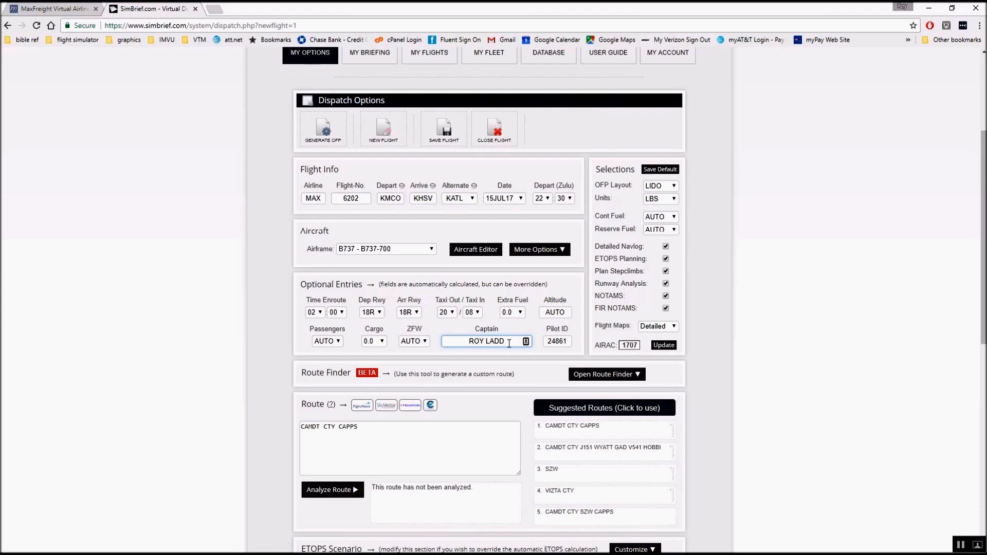
- Replace the Pilot ID in the optional entries with the pilot's virtual airline ID
{"action": "left_click", "coordinate": [557, 343]}
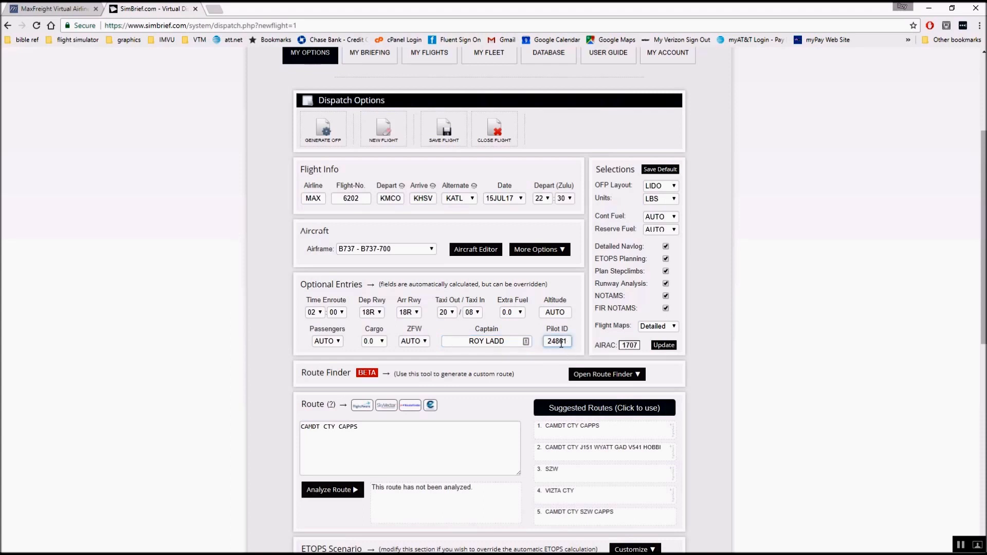
{"action": "left_click_drag", "start_coordinate": [548, 342], "coordinate": [574, 346]}
{"action": "type", "text": "MAX6"}
- Replace the flight's route with the suggested route CAMDT CTY J151 WYATT GAD V541 HOBBI
{"action": "scroll", "coordinate": [984, 265], "scroll_direction": "down", "scroll_amount": 3}
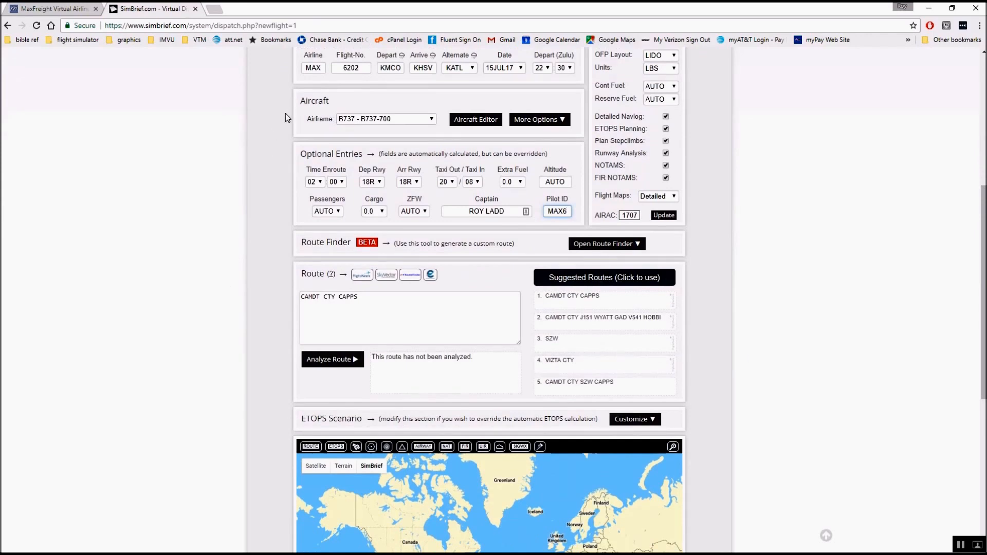
{"action": "scroll", "coordinate": [784, 238], "scroll_direction": "up", "scroll_amount": 2}
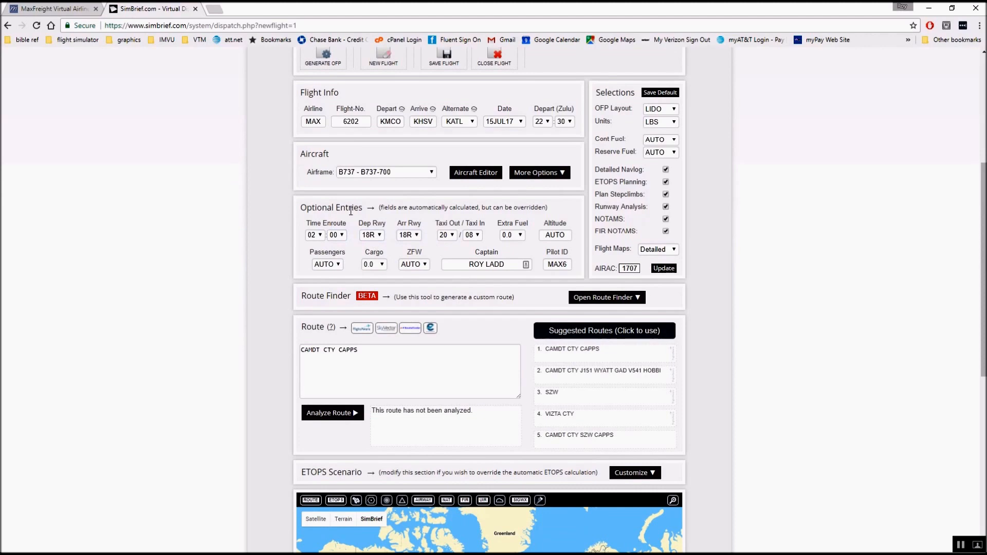
{"action": "left_click", "coordinate": [391, 375]}
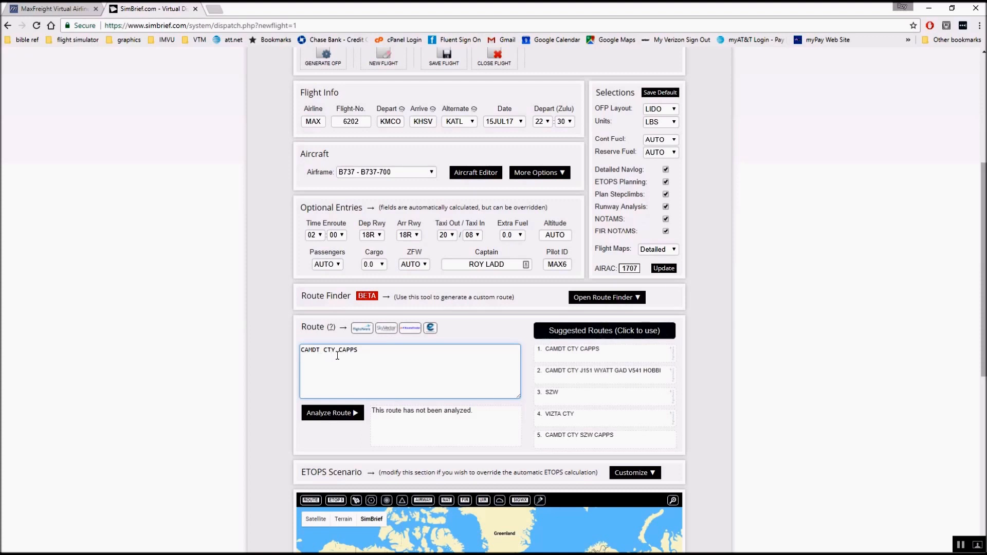
{"action": "left_click", "coordinate": [365, 349]}
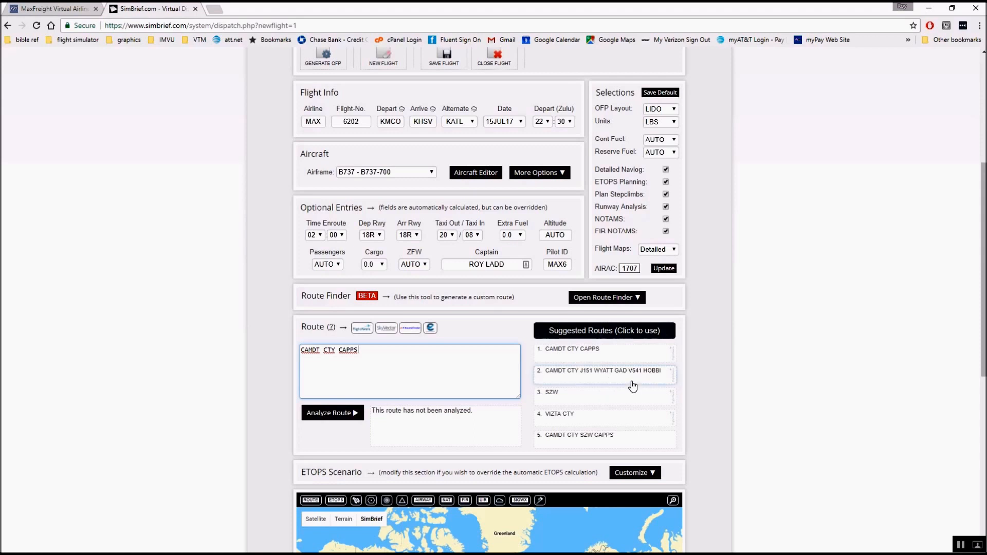
{"action": "left_click", "coordinate": [593, 379]}
{"action": "left_click", "coordinate": [512, 366]}
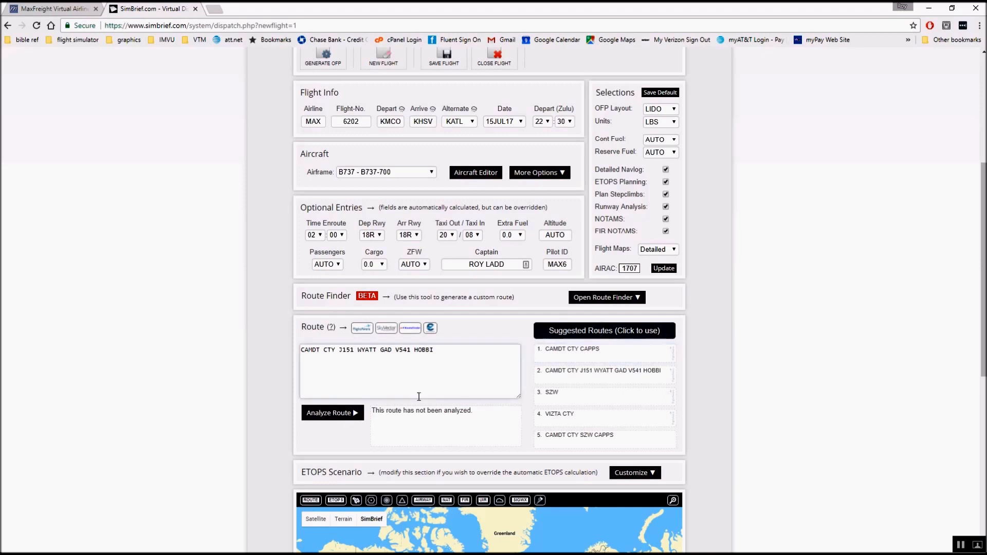
- Insert the fix VTTN between CTY and J151 in the route and analyze the route
{"action": "left_click", "coordinate": [350, 380]}
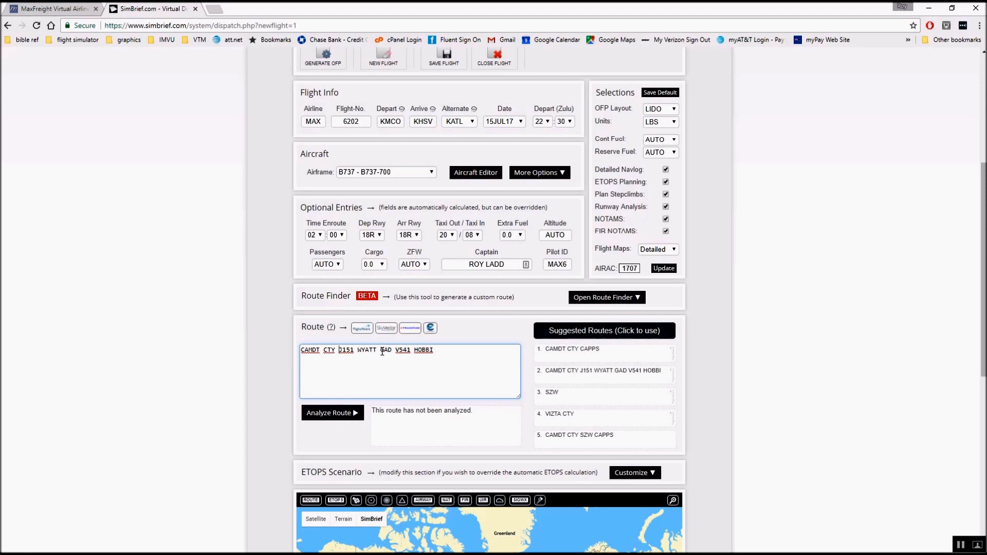
{"action": "type", "text": "VTTN"}
{"action": "left_click", "coordinate": [328, 412]}
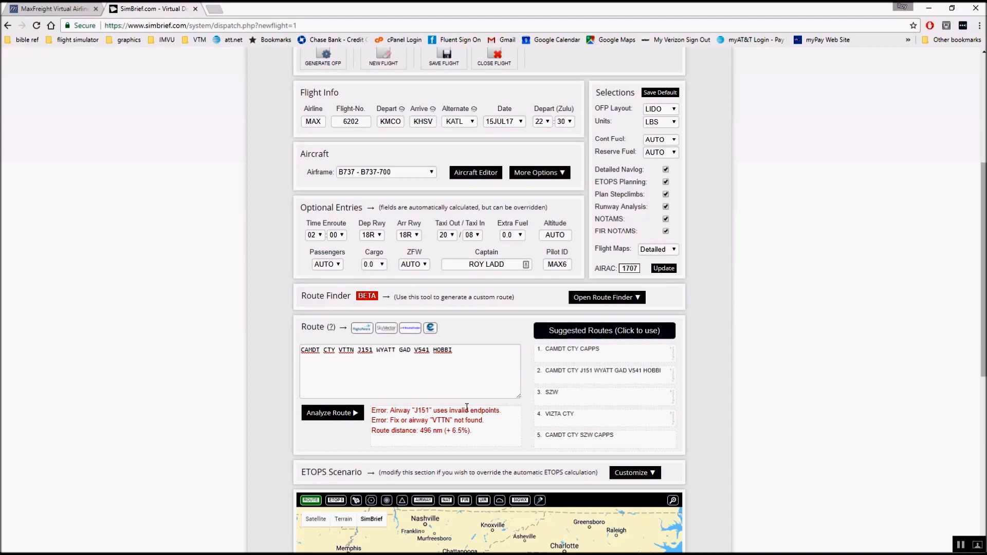
- Remove VTTN from the route and analyze the route again
{"action": "left_click", "coordinate": [381, 392]}
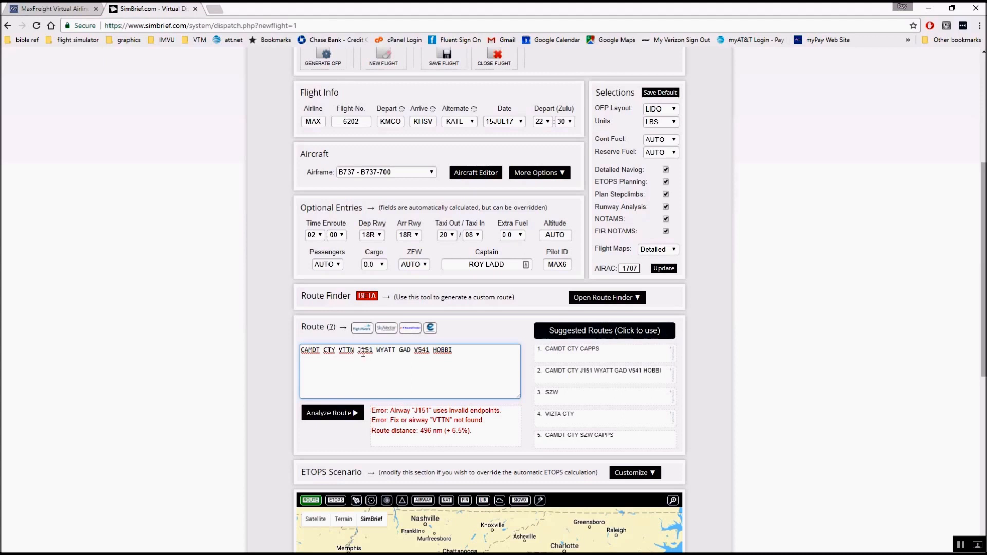
{"action": "left_click", "coordinate": [341, 353]}
{"action": "key", "text": "Delete"}
{"action": "key", "text": "Delete"}
{"action": "key", "text": "Delete"}
{"action": "key", "text": "Delete"}
{"action": "key", "text": "Delete"}
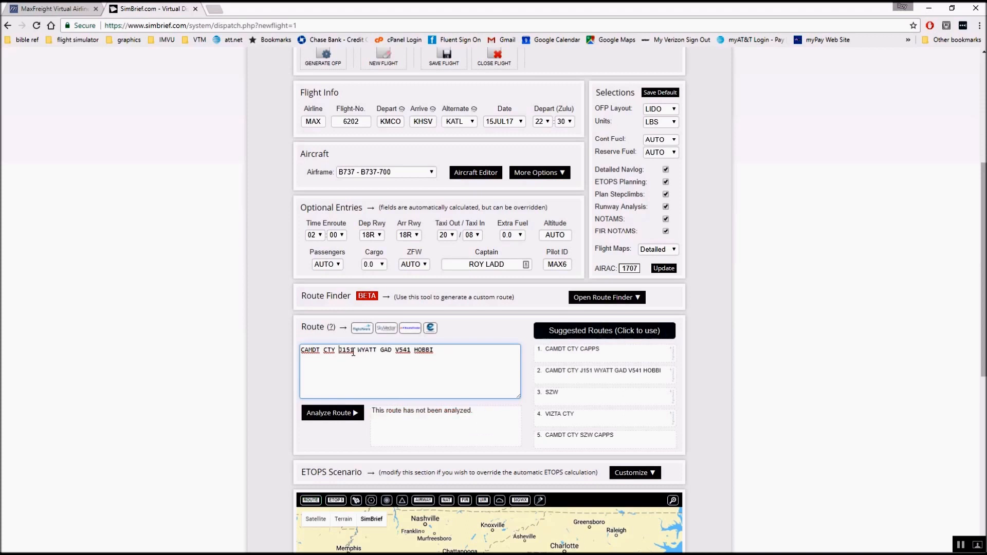
{"action": "left_click", "coordinate": [329, 416]}
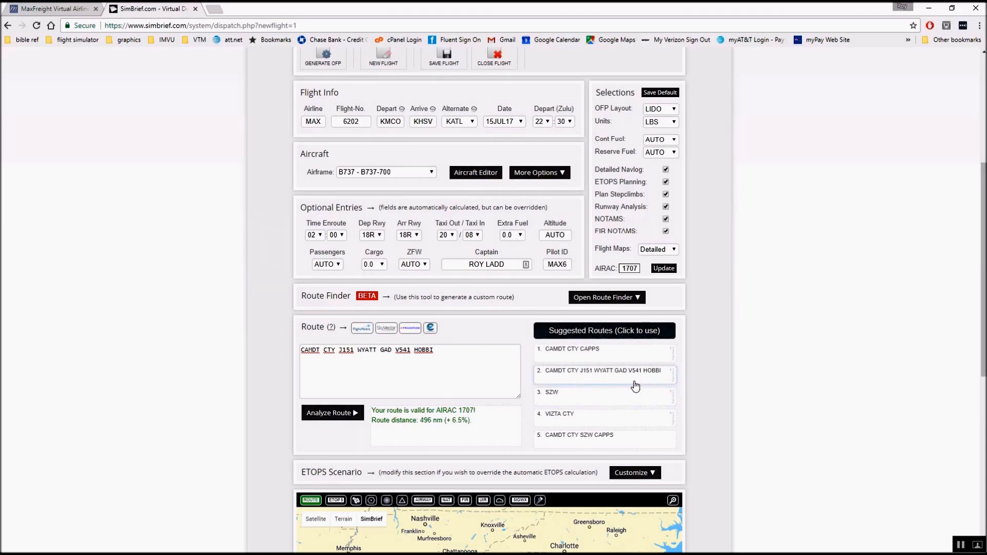
- Examine the plotted route and its waypoint details on the map
{"action": "scroll", "coordinate": [970, 374], "scroll_direction": "down", "scroll_amount": 7}
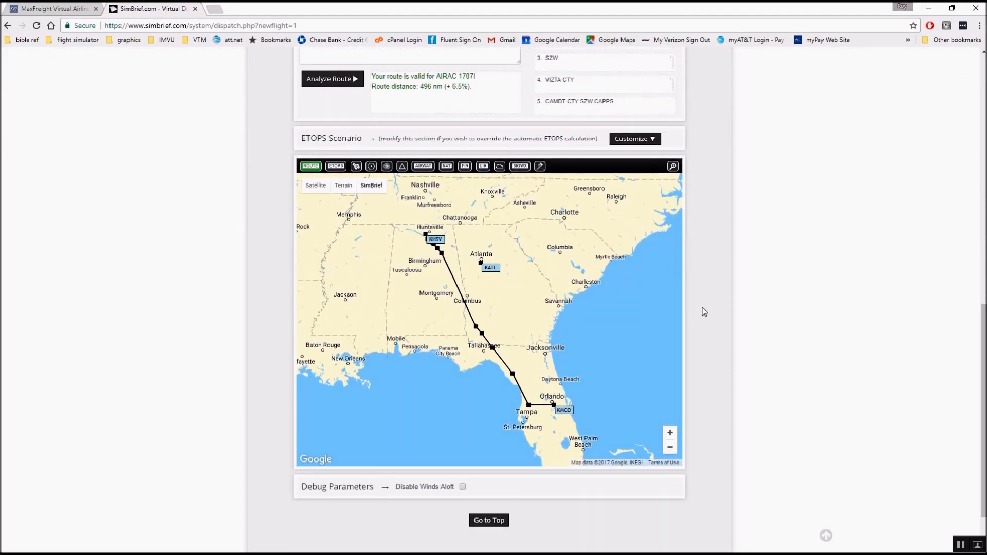
{"action": "mouse_move", "coordinate": [552, 411]}
{"action": "mouse_move", "coordinate": [517, 379]}
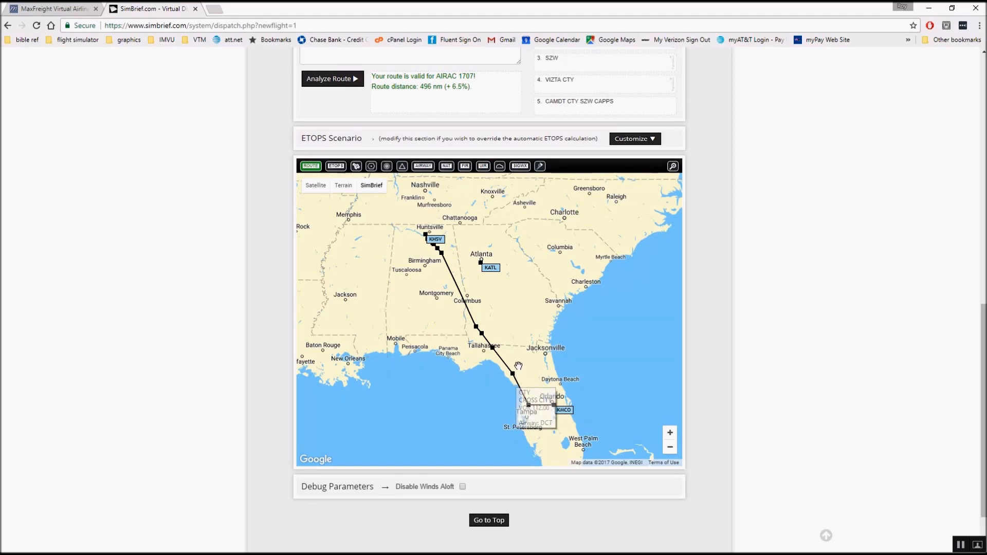
- Review the available OFP layout and unit choices in the dispatch options, keeping LIDO and LBS
{"action": "scroll", "coordinate": [984, 353], "scroll_direction": "up", "scroll_amount": 1}
{"action": "scroll", "coordinate": [983, 353], "scroll_direction": "up", "scroll_amount": 10}
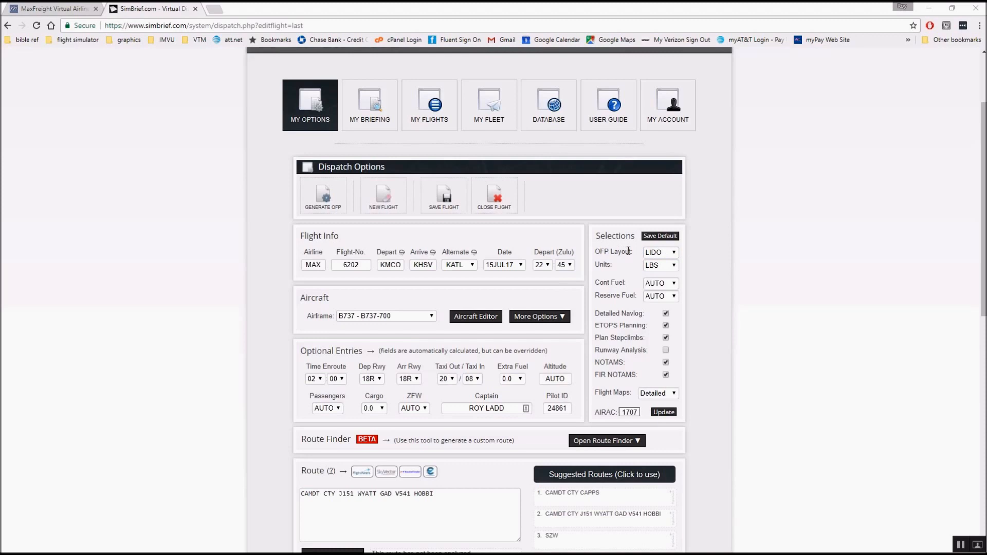
{"action": "left_click", "coordinate": [673, 254]}
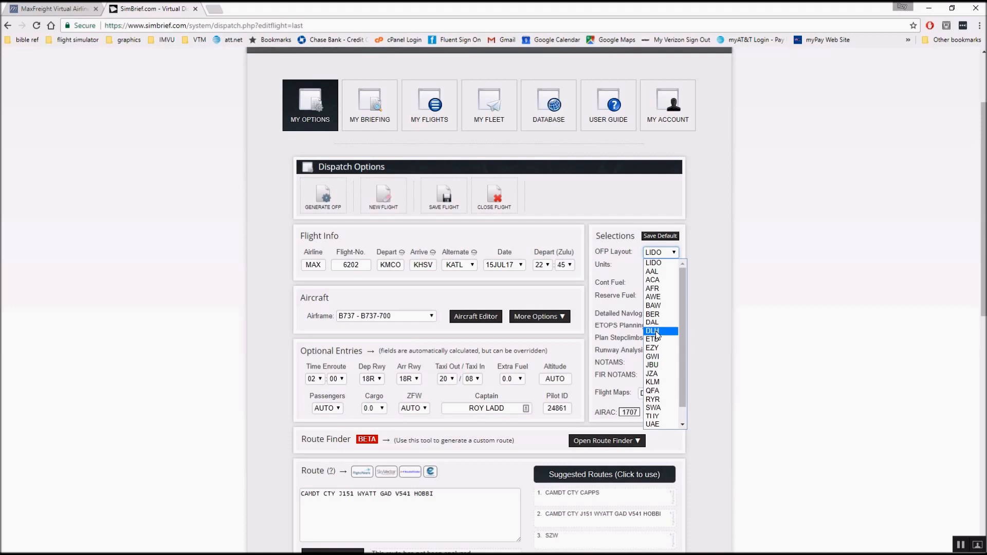
{"action": "mouse_move", "coordinate": [682, 395]}
{"action": "left_mouse_down"}
{"action": "mouse_move", "coordinate": [682, 414]}
{"action": "mouse_move", "coordinate": [683, 400]}
{"action": "left_mouse_up"}
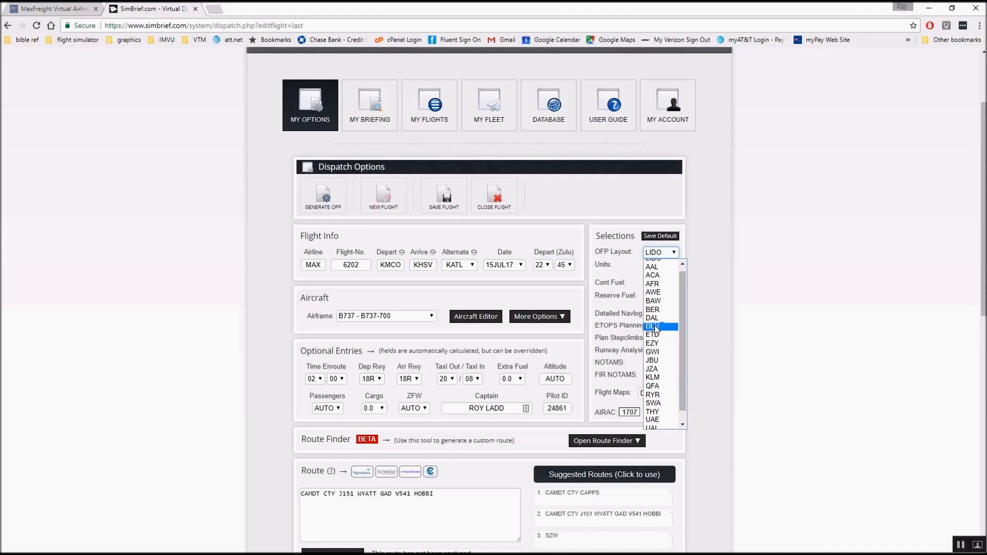
{"action": "left_click", "coordinate": [809, 318]}
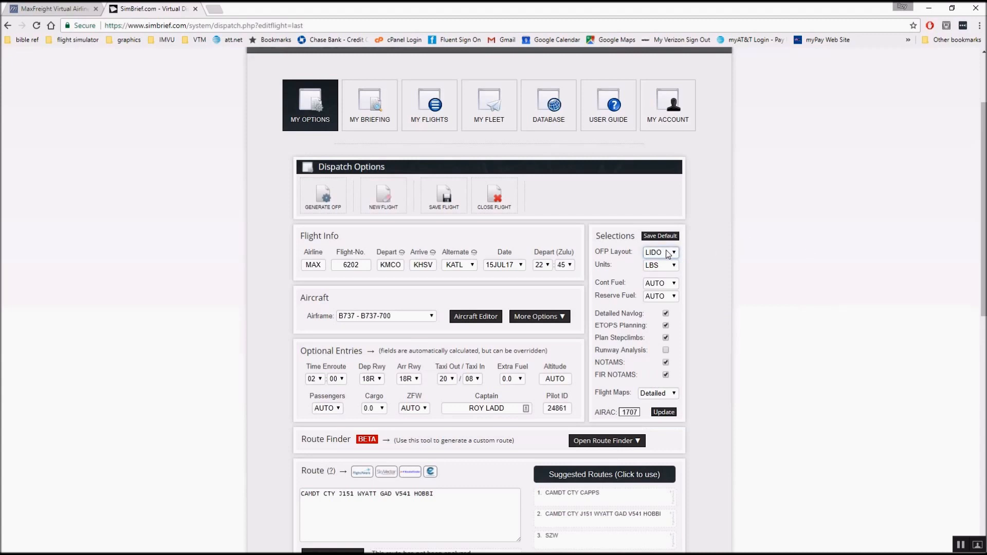
{"action": "left_click", "coordinate": [673, 265]}
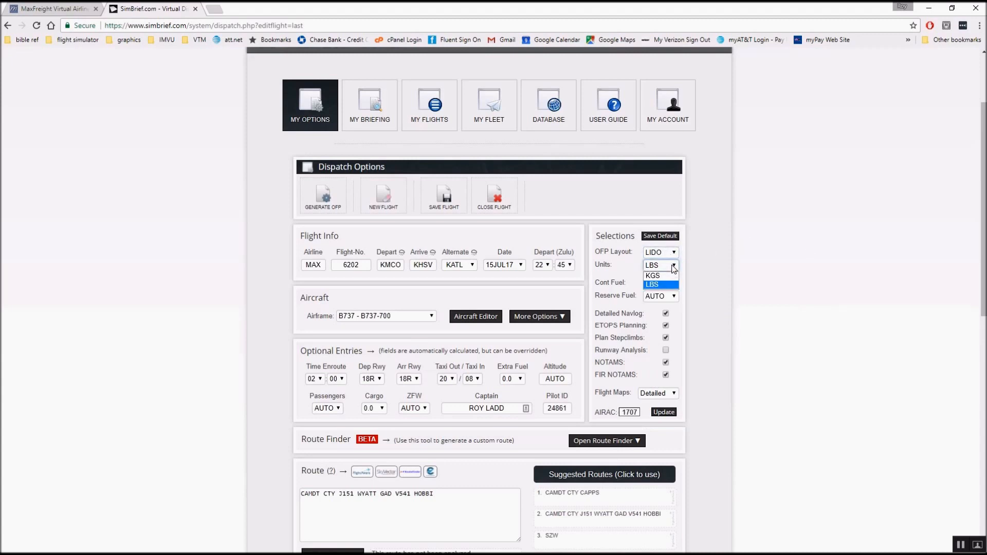
{"action": "left_click", "coordinate": [758, 273]}
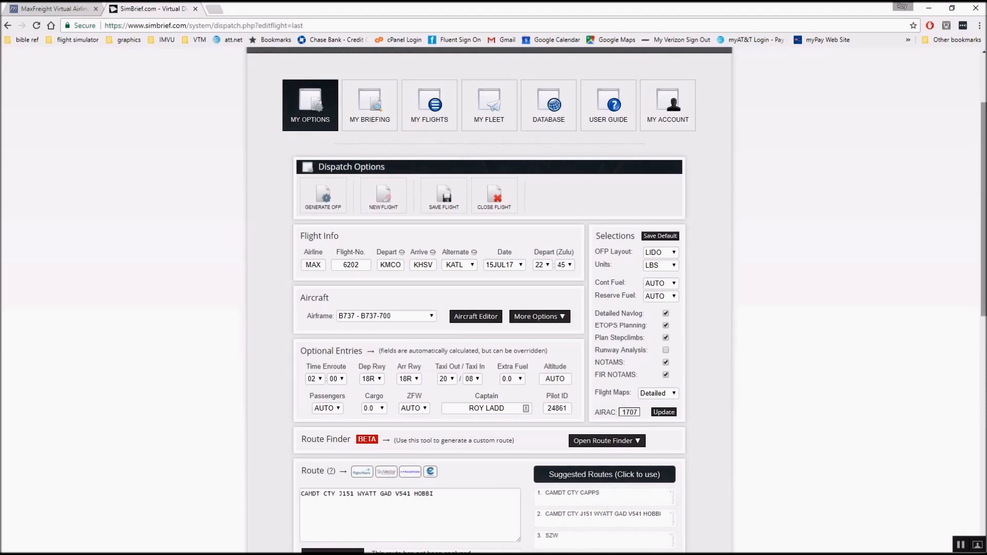
- Generate the OFP for the flight and review its summary
{"action": "scroll", "coordinate": [972, 245], "scroll_direction": "down", "scroll_amount": 1}
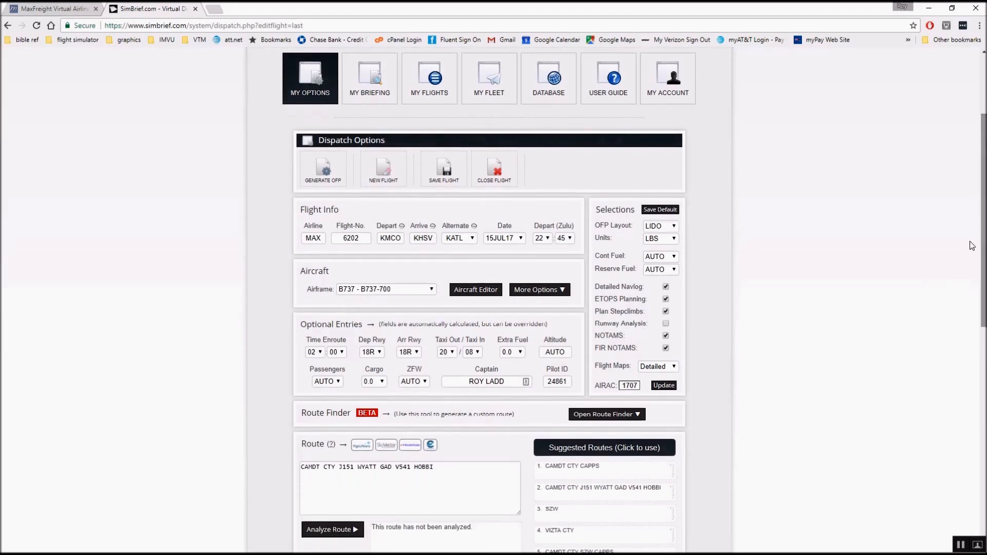
{"action": "left_click", "coordinate": [330, 175]}
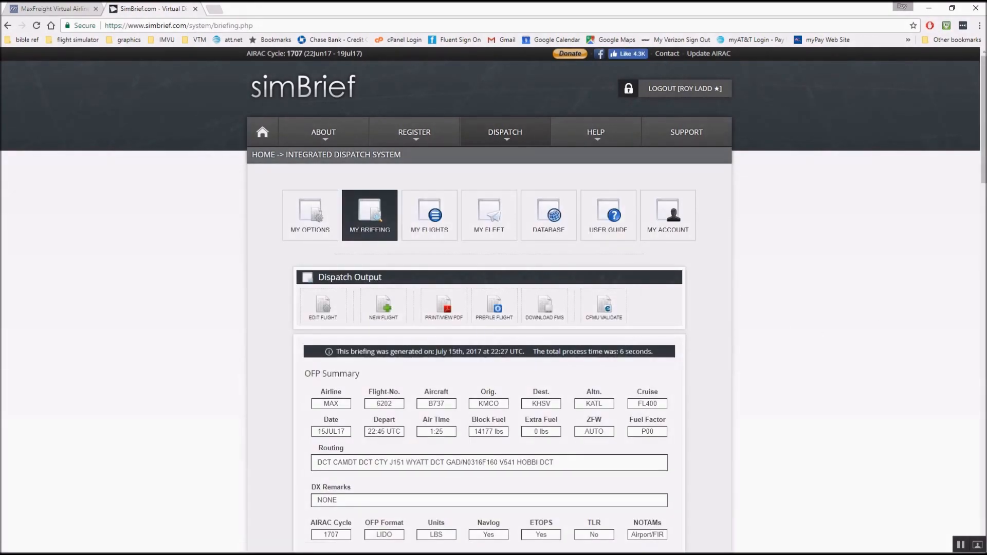
{"action": "scroll", "coordinate": [493, 299], "scroll_direction": "down", "scroll_amount": 2}
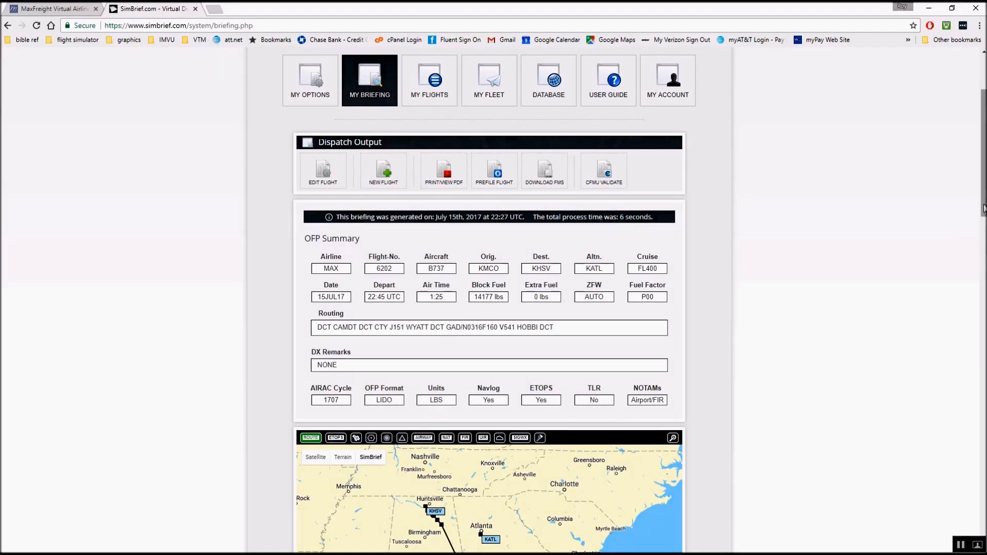
- Look over the OFP paperwork preview and view the PDF version of the flight plan
{"action": "left_click_drag", "start_coordinate": [982, 209], "coordinate": [982, 371]}
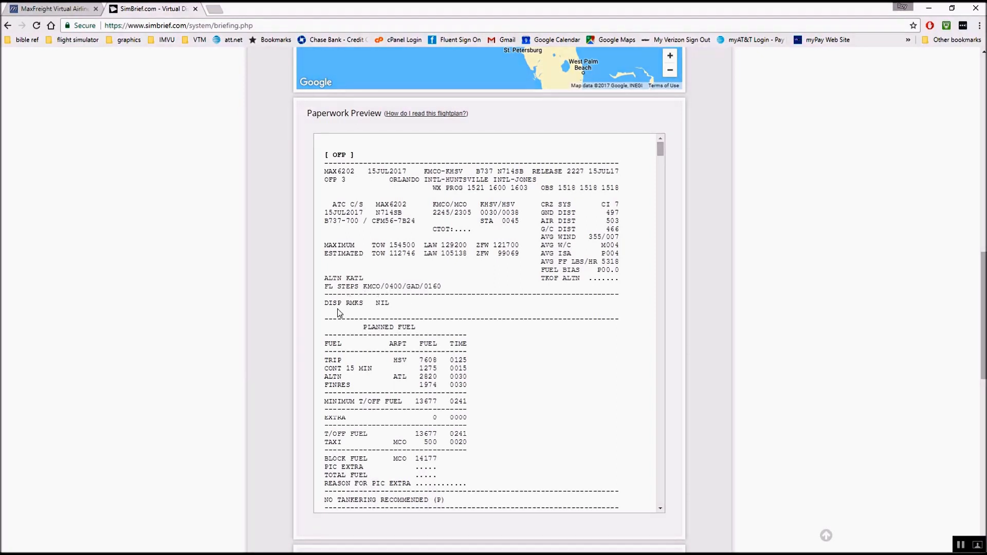
{"action": "left_click_drag", "start_coordinate": [984, 316], "coordinate": [984, 129]}
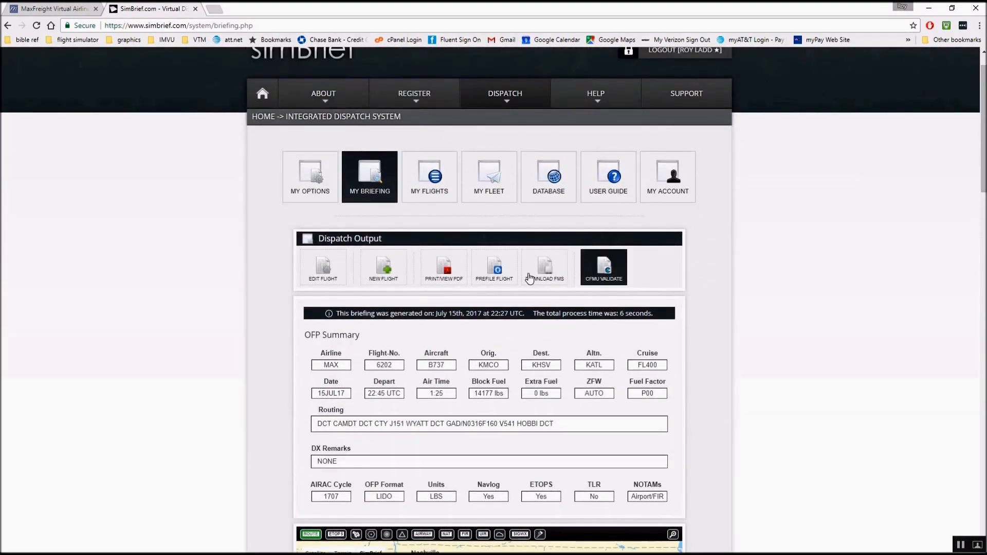
{"action": "left_click", "coordinate": [449, 278]}
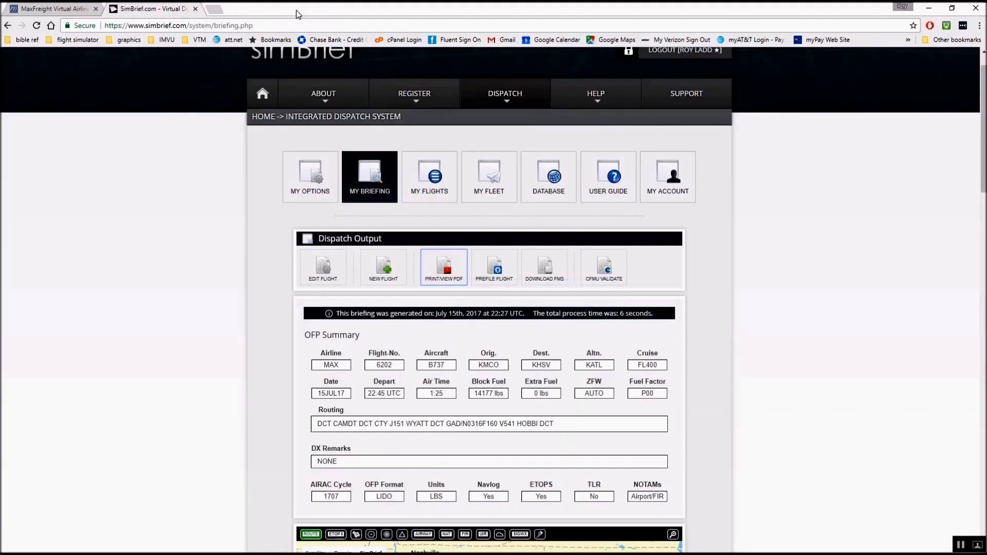
{"action": "left_click", "coordinate": [295, 9]}
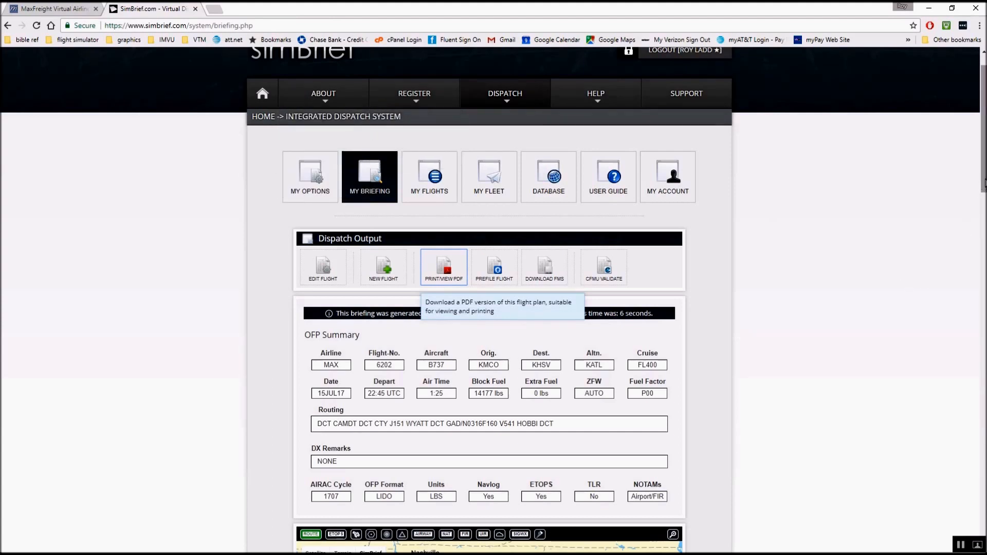
- Open the VATSIM prefile form for the flight, keep it set to IFR, and close it without filing
{"action": "left_click_drag", "start_coordinate": [985, 183], "coordinate": [978, 532]}
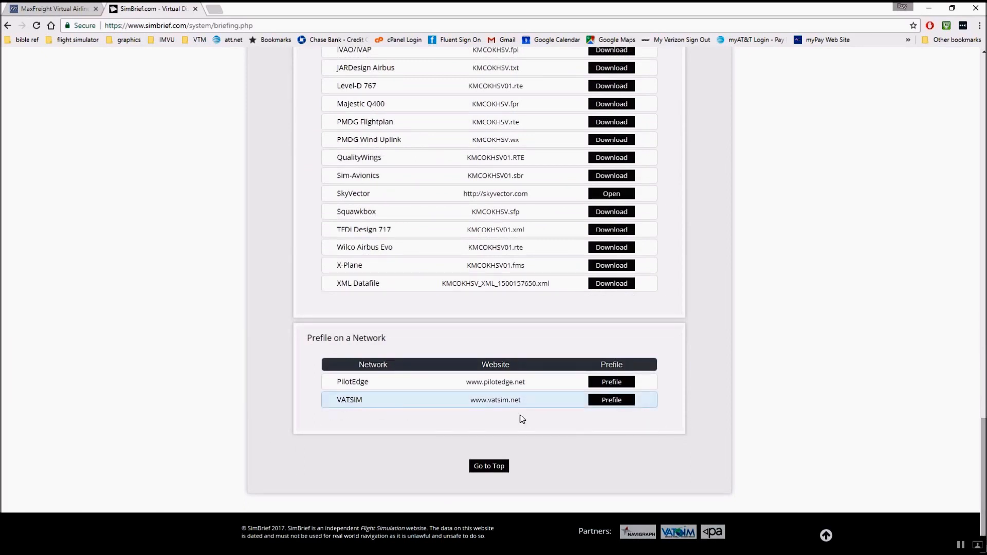
{"action": "left_click", "coordinate": [619, 402]}
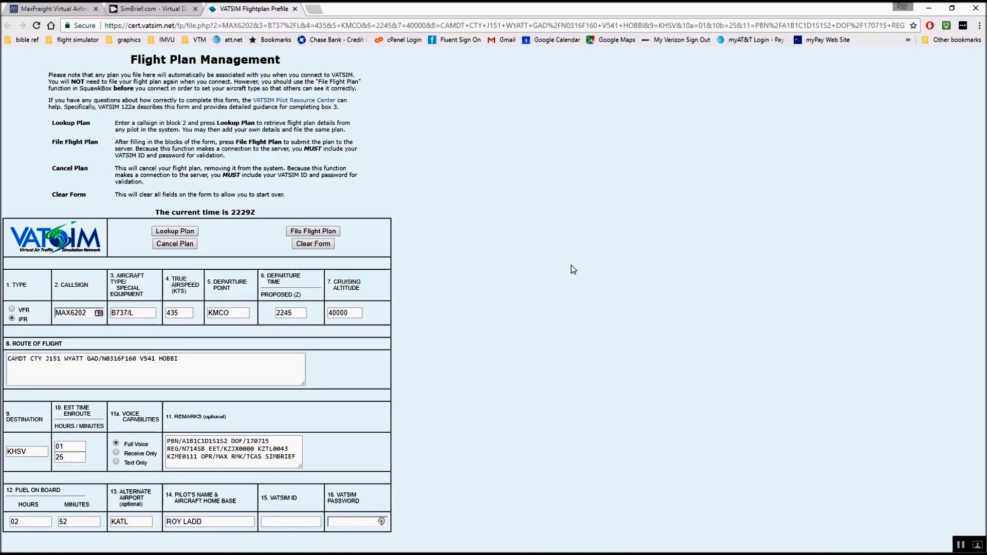
{"action": "left_click", "coordinate": [11, 317]}
{"action": "left_click", "coordinate": [294, 10]}
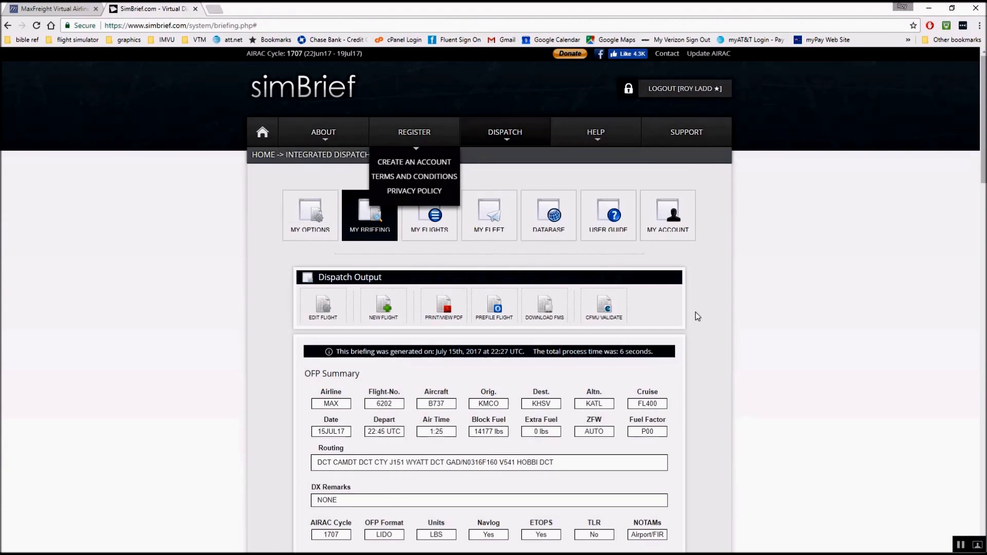
- Open the flight's route in SkyVector, inspect the KMCO airport diagram enlarged, and return to the simBrief flight plan downloads
{"action": "left_click", "coordinate": [540, 319]}
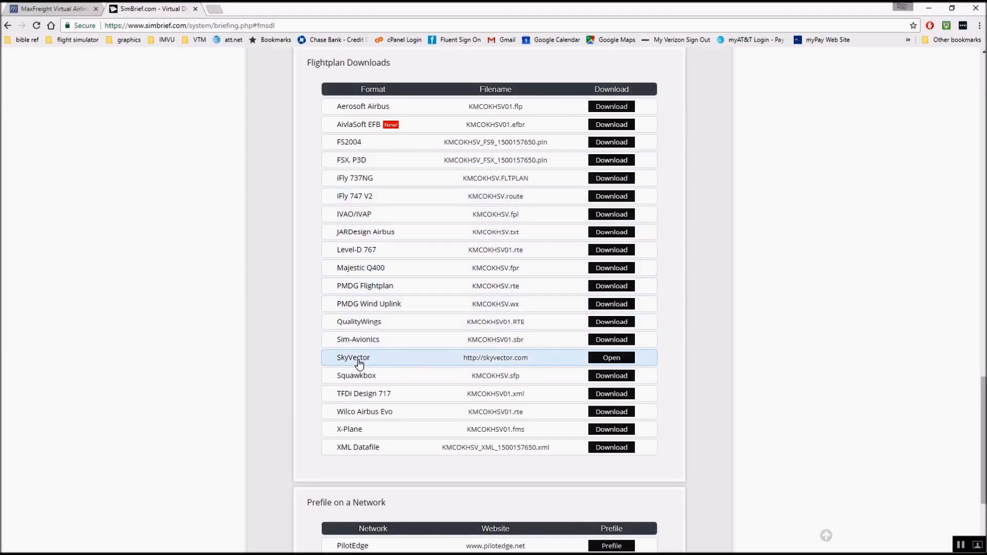
{"action": "left_click", "coordinate": [615, 359]}
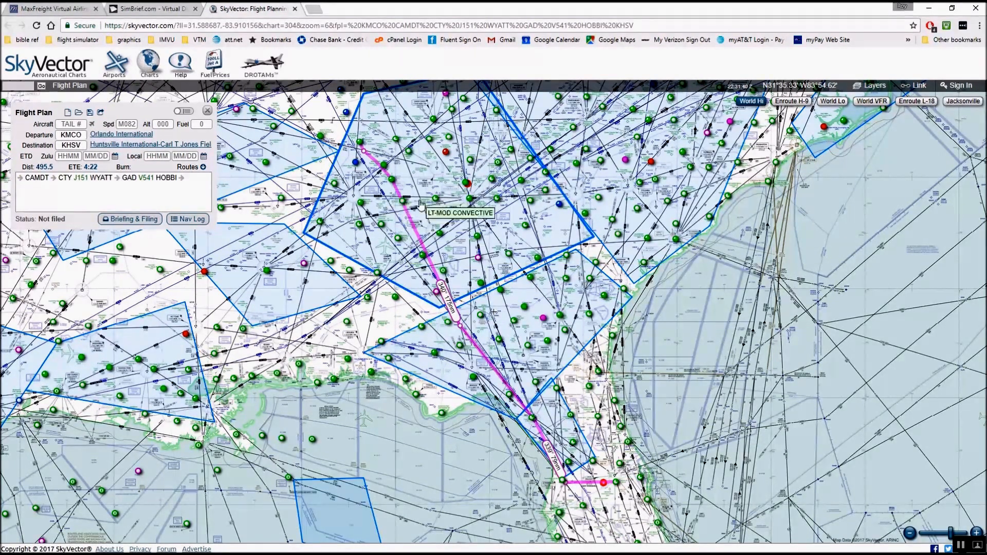
{"action": "mouse_move", "coordinate": [94, 136]}
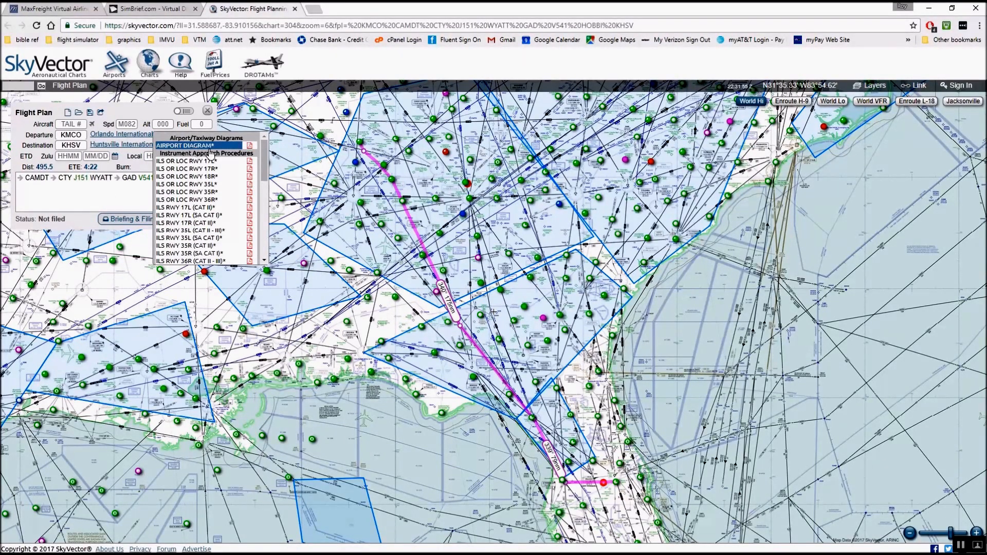
{"action": "mouse_move", "coordinate": [263, 170]}
{"action": "left_mouse_down"}
{"action": "mouse_move", "coordinate": [263, 242]}
{"action": "mouse_move", "coordinate": [257, 161]}
{"action": "left_mouse_up"}
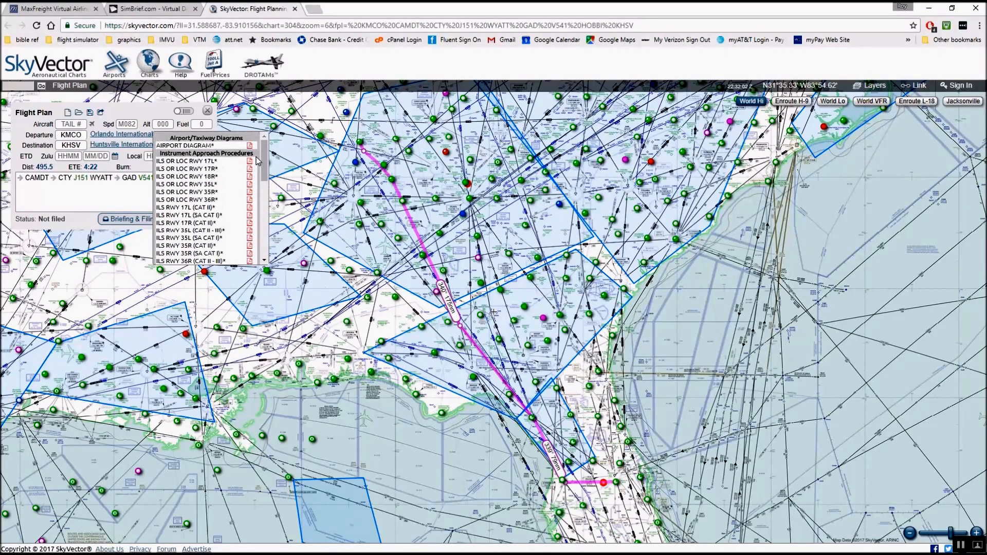
{"action": "left_click", "coordinate": [192, 149]}
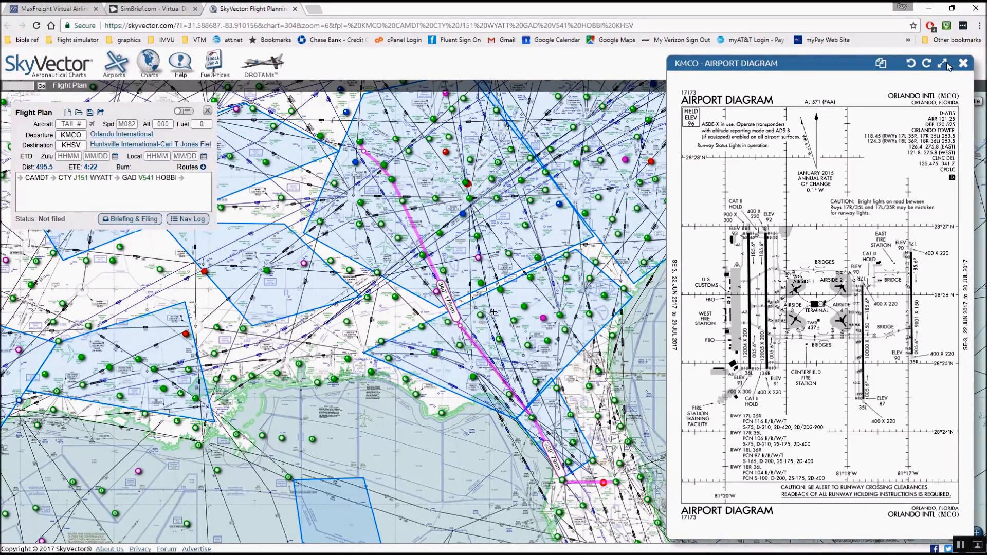
{"action": "left_click", "coordinate": [947, 64]}
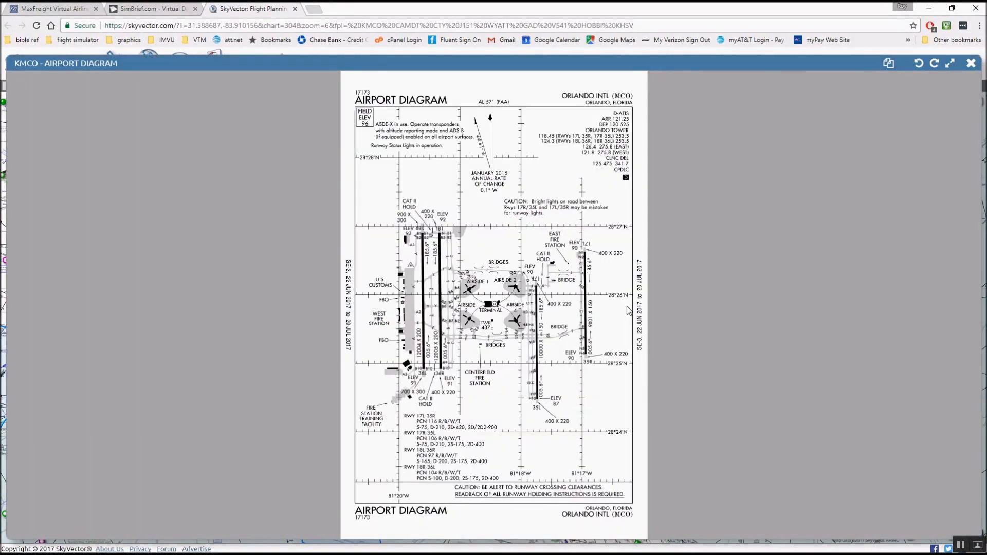
{"action": "scroll", "coordinate": [629, 309], "scroll_direction": "up", "scroll_amount": 2}
{"action": "scroll", "coordinate": [645, 419], "scroll_direction": "up", "scroll_amount": 3}
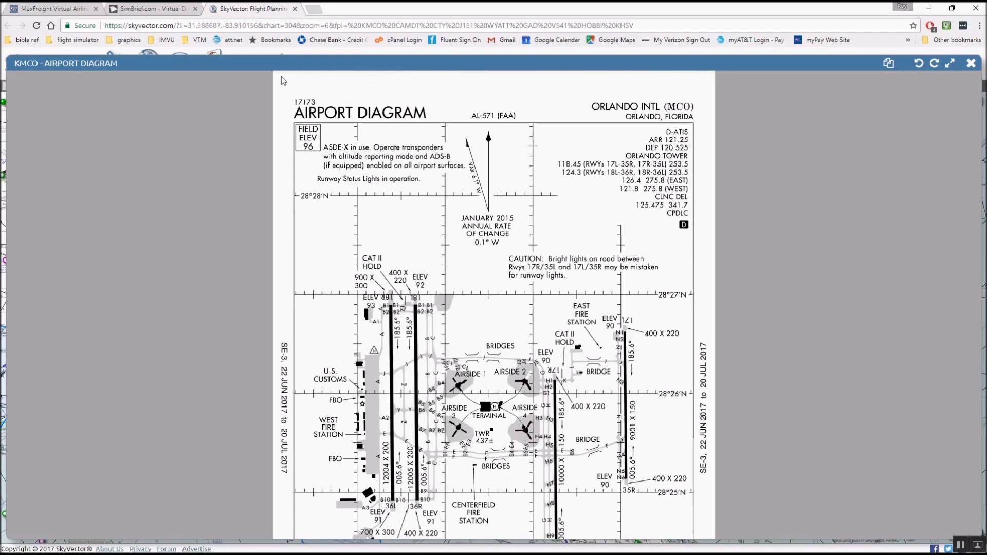
{"action": "left_click", "coordinate": [295, 9]}
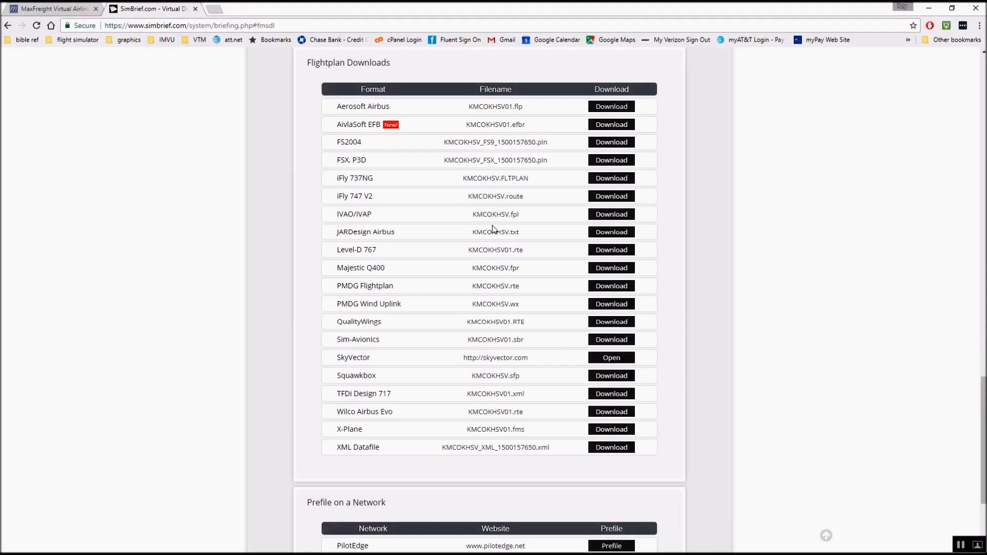
- Reopen the route in SkyVector and view the list of charts for Orlando International
{"action": "left_click", "coordinate": [608, 359]}
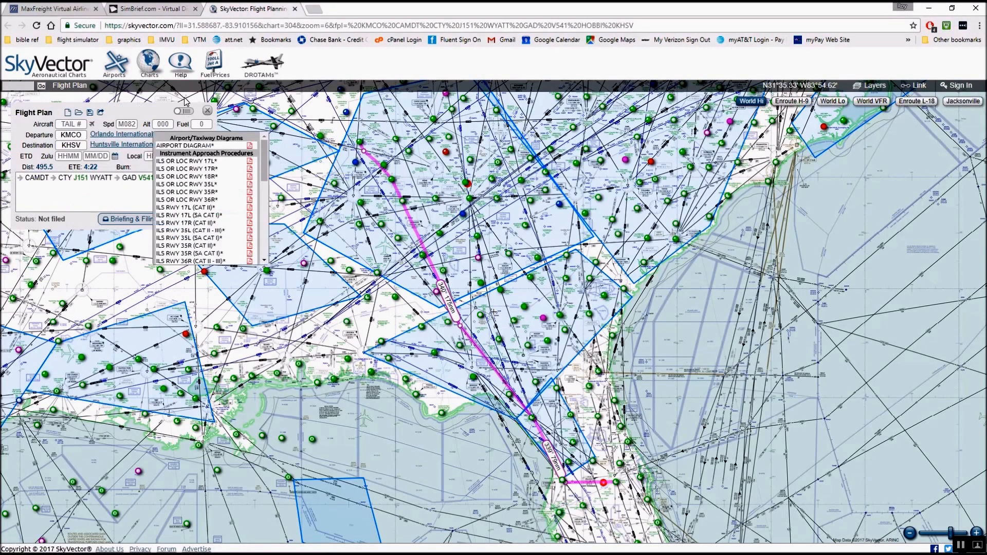
{"action": "left_click", "coordinate": [196, 8]}
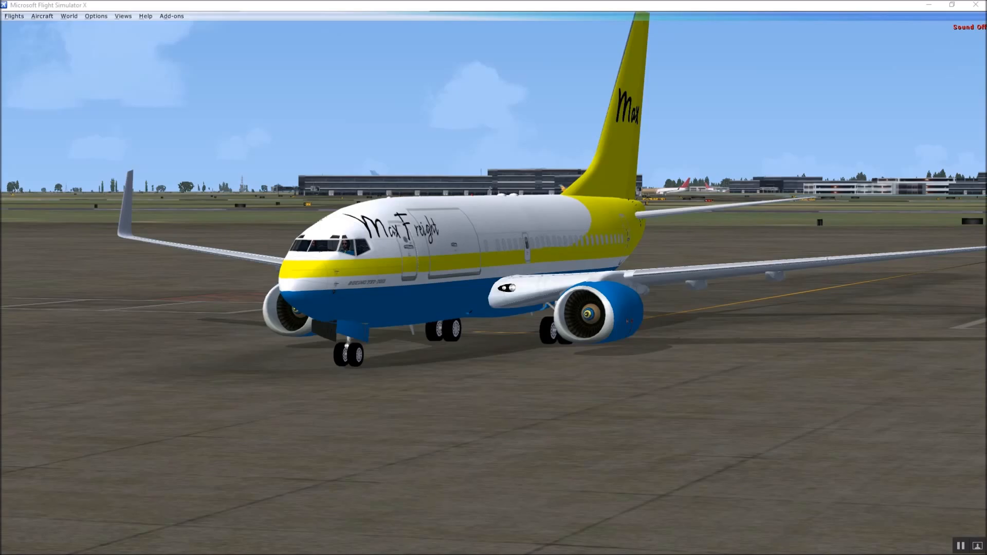
- In Microsoft Flight Simulator X, switch to the cockpit view and open the Flight Planner
{"action": "key", "text": "s"}
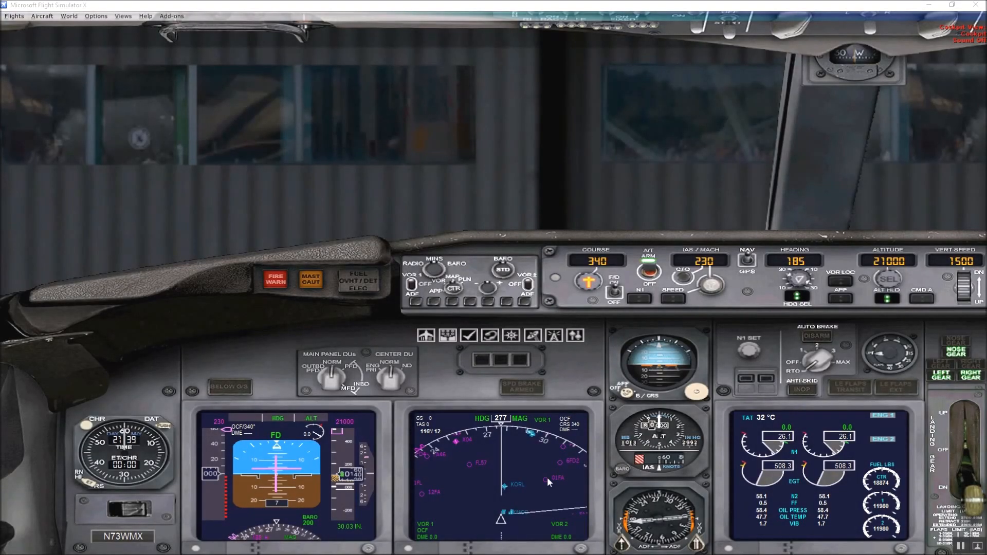
{"action": "left_click", "coordinate": [15, 20]}
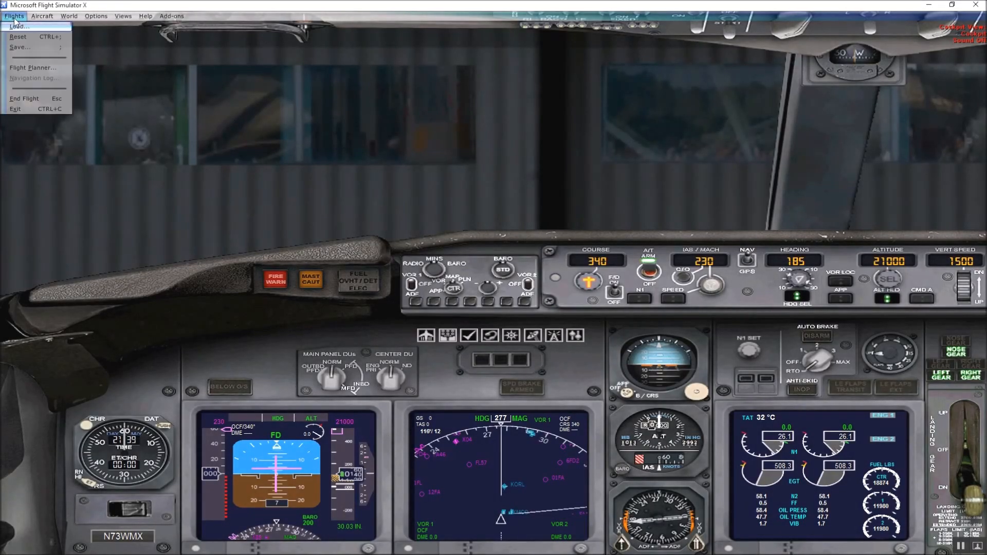
{"action": "left_click", "coordinate": [34, 69]}
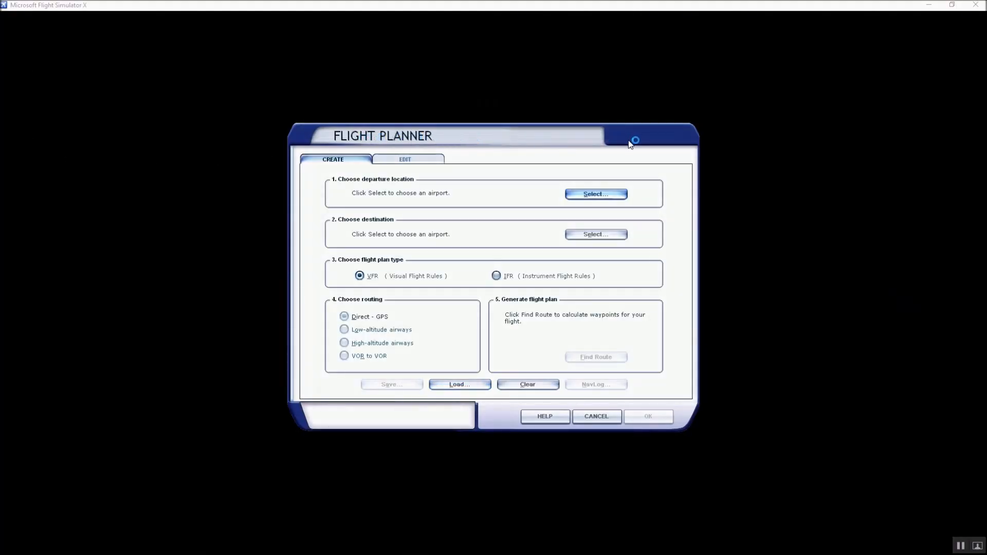
- Load the flight plan file KMCOKHSV_FSX_1494711420.pln from the flightplans folder
{"action": "left_click", "coordinate": [464, 382]}
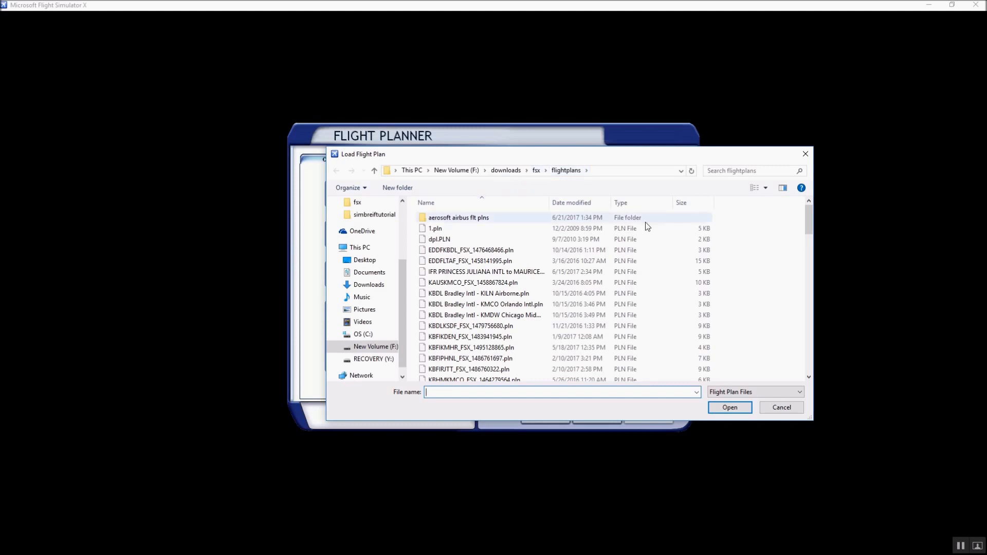
{"action": "left_click_drag", "start_coordinate": [811, 215], "coordinate": [813, 256]}
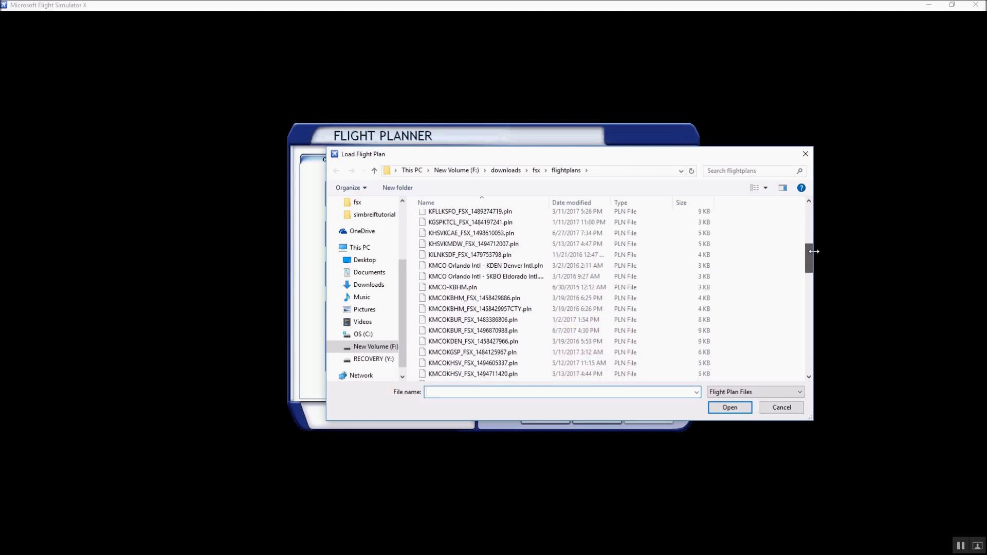
{"action": "left_click", "coordinate": [477, 375]}
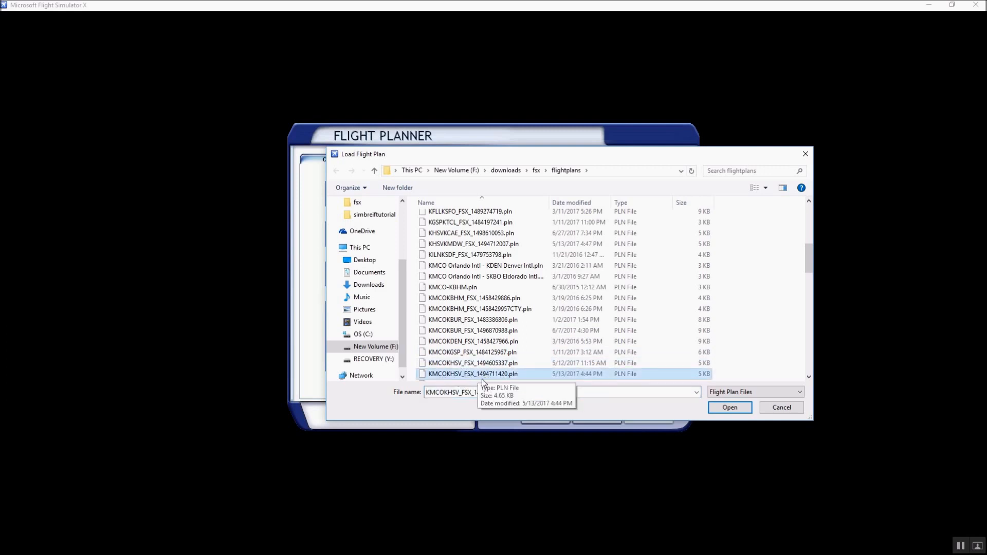
{"action": "left_click", "coordinate": [728, 408]}
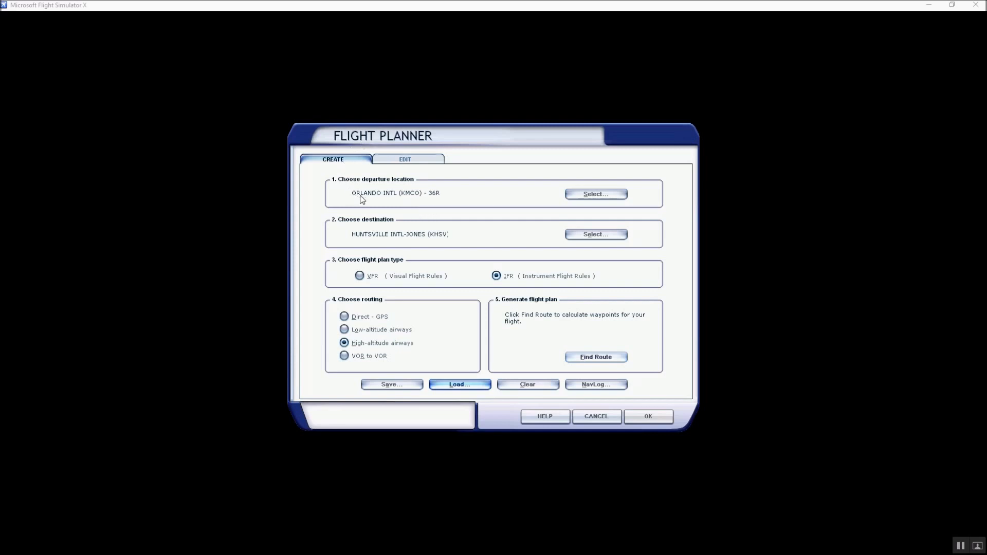
- Accept the loaded KMCO to KHSV flight plan without moving the aircraft to the departure airport
{"action": "left_click", "coordinate": [459, 385]}
{"action": "left_click", "coordinate": [652, 419]}
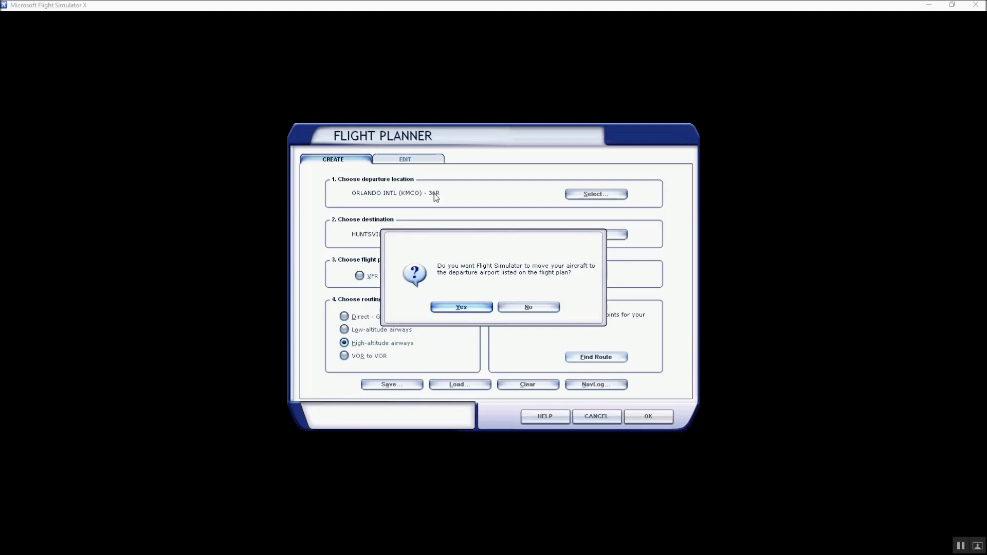
{"action": "left_click", "coordinate": [530, 308]}
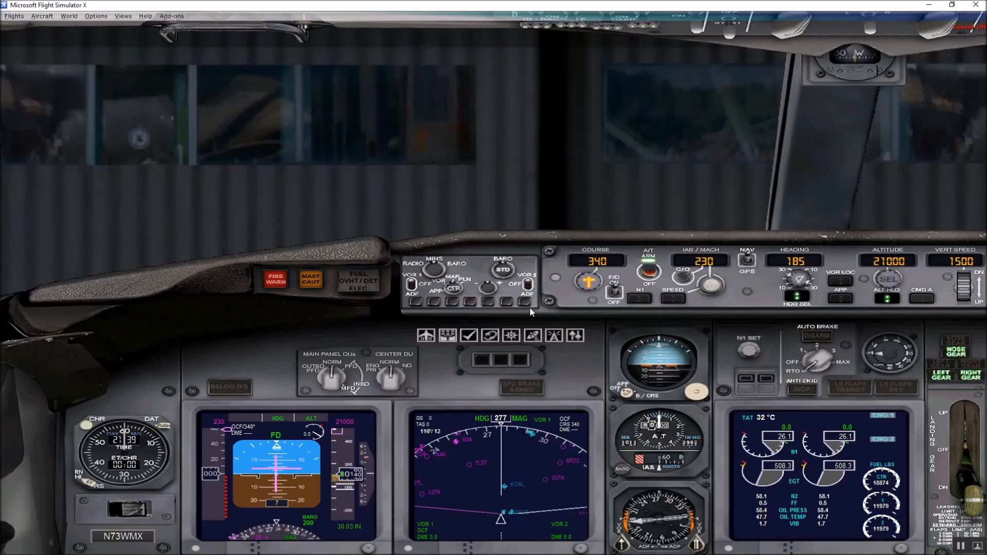
- View the enlarged navigation display and the GPS map with the loaded route, closing each view when done
{"action": "left_click", "coordinate": [521, 515]}
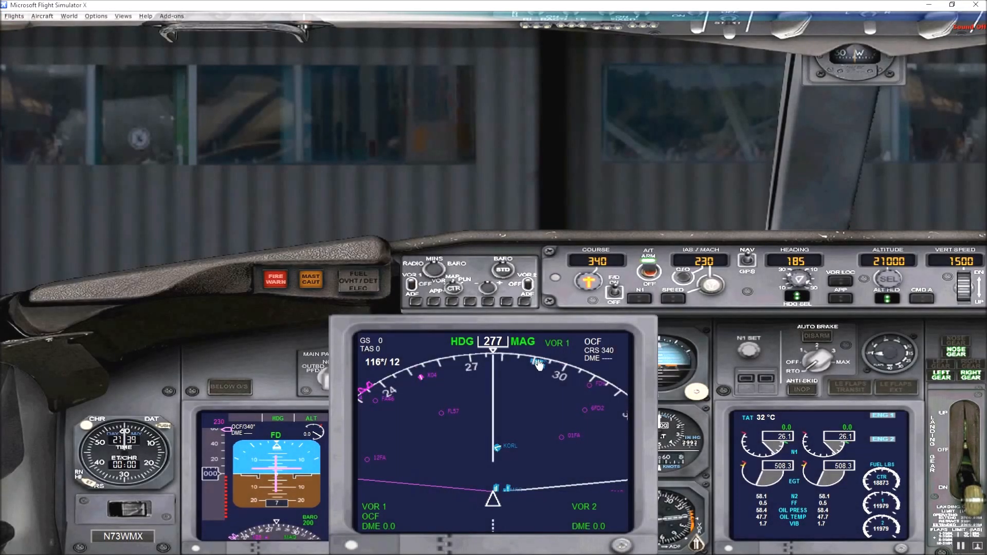
{"action": "left_click", "coordinate": [585, 402]}
{"action": "left_click", "coordinate": [534, 335]}
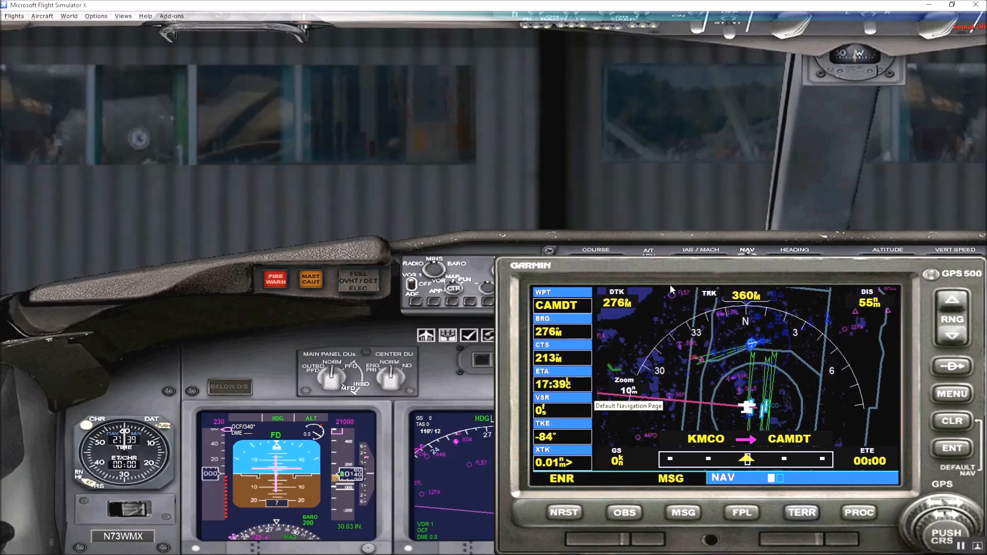
{"action": "right_click", "coordinate": [690, 267]}
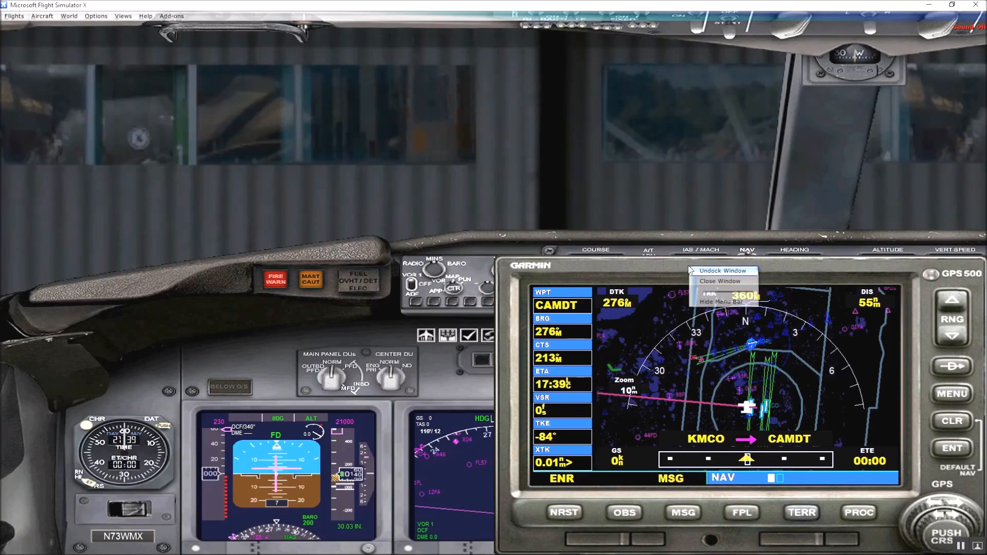
{"action": "left_click", "coordinate": [717, 286]}
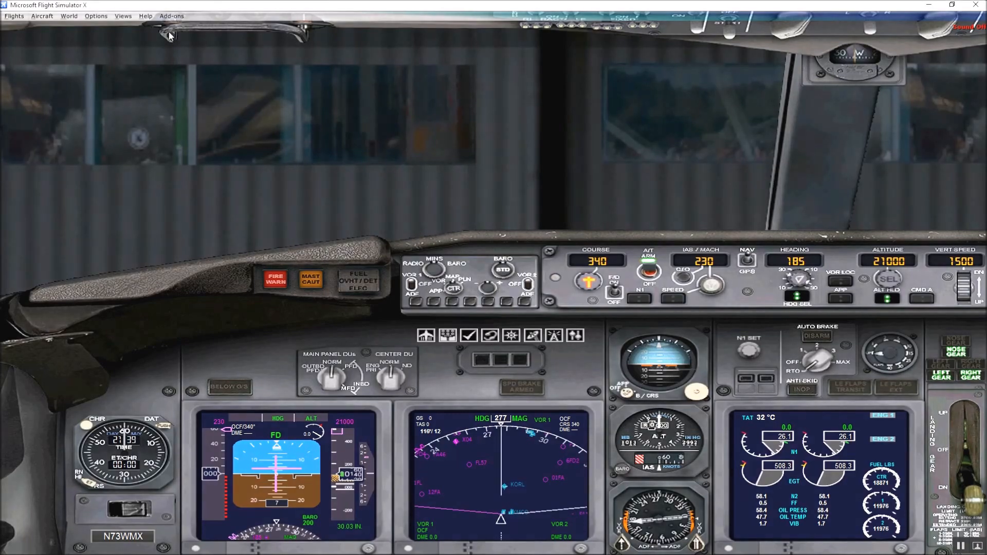
- Open the fuel settings of the Boeing 737-700 winglet and set the left tank to 30 percent
{"action": "left_click", "coordinate": [43, 17]}
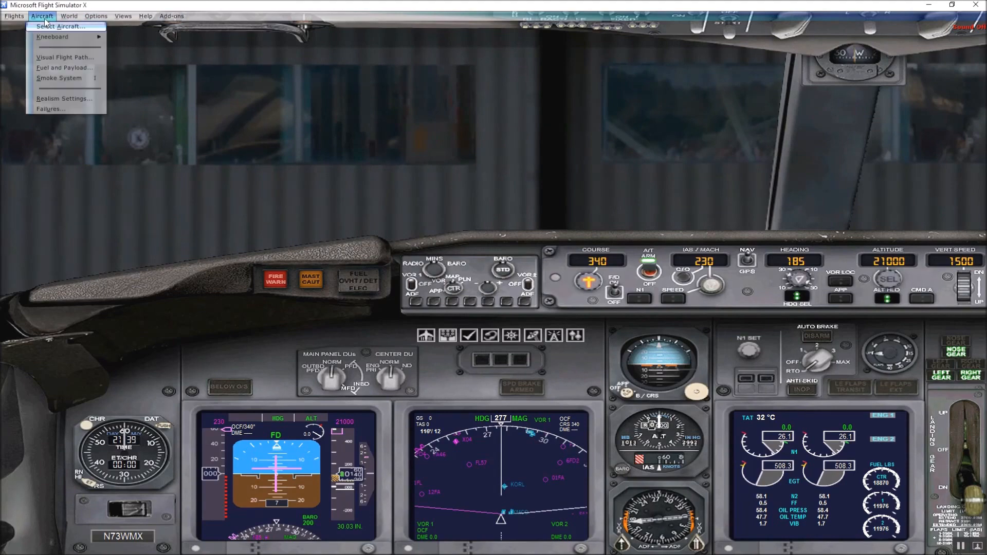
{"action": "left_click", "coordinate": [63, 67]}
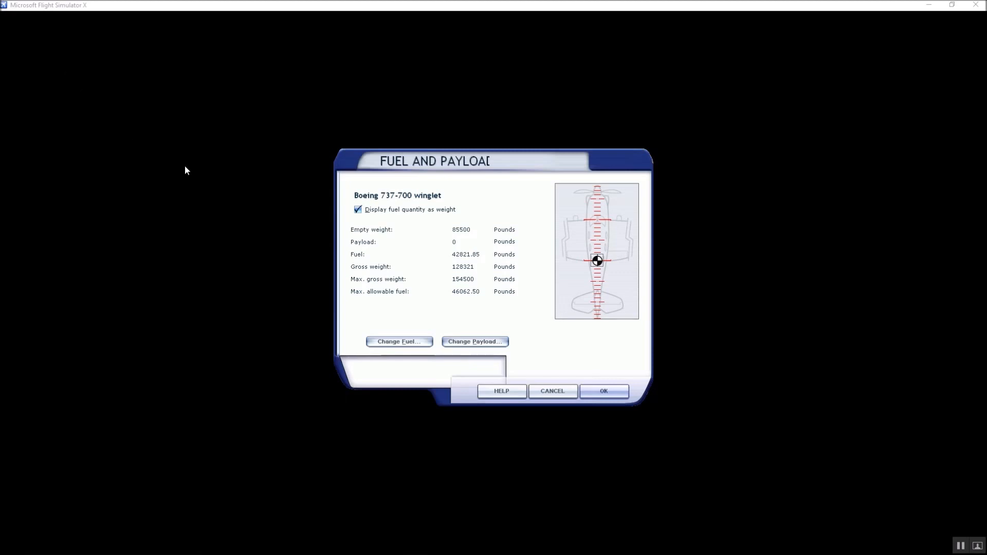
{"action": "left_click", "coordinate": [400, 342]}
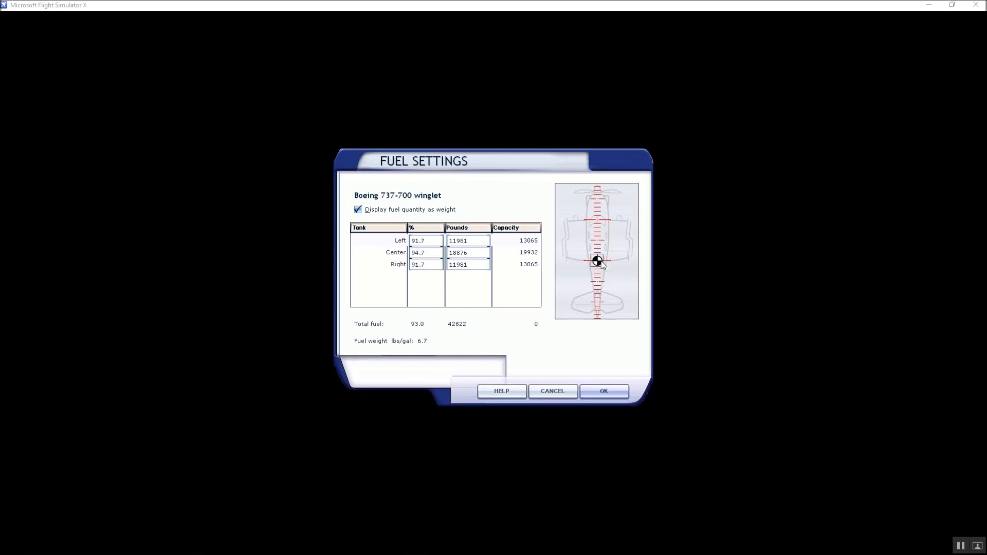
{"action": "mouse_move", "coordinate": [601, 264]}
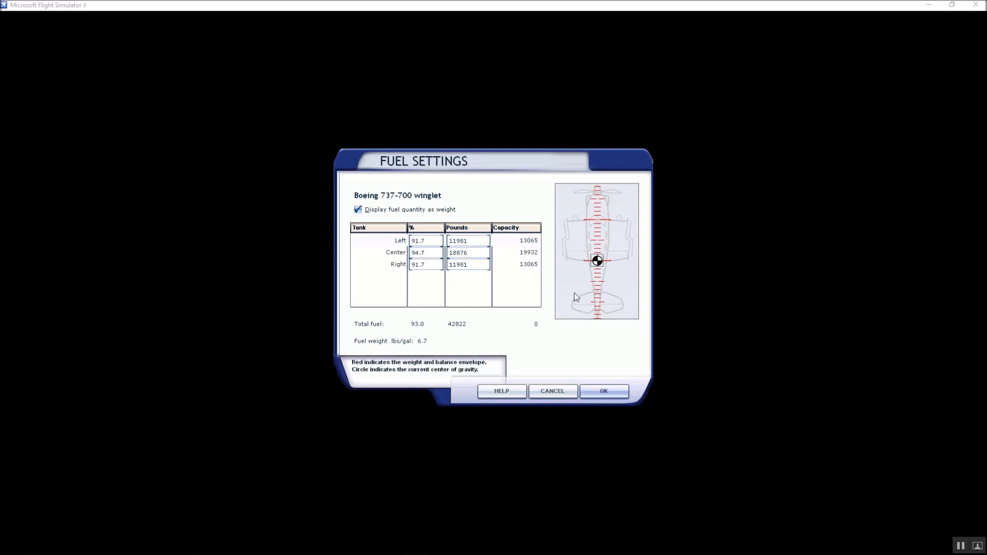
{"action": "left_click", "coordinate": [433, 240]}
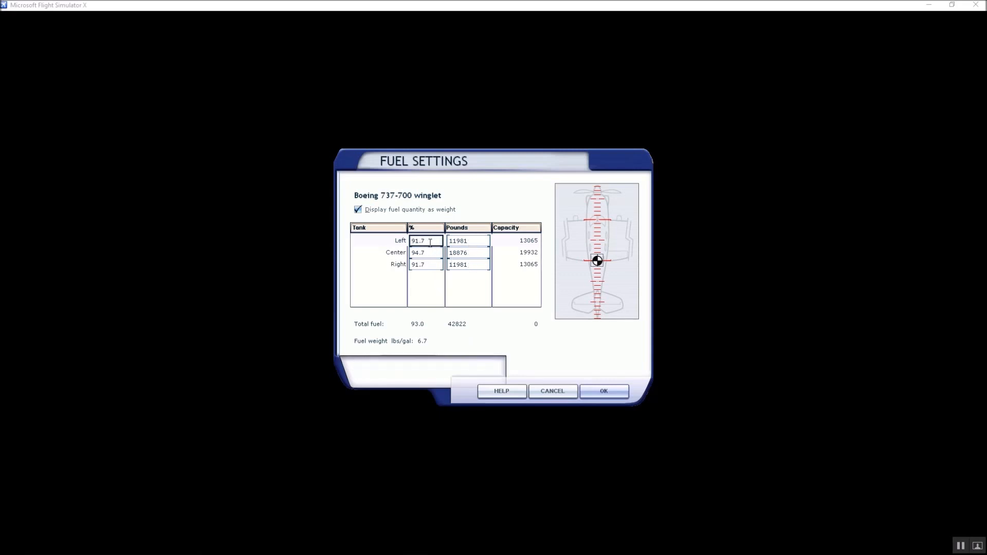
{"action": "key", "text": "BackSpace"}
{"action": "key", "text": "BackSpace"}
{"action": "key", "text": "BackSpace"}
{"action": "key", "text": "BackSpace"}
{"action": "type", "text": "30"}
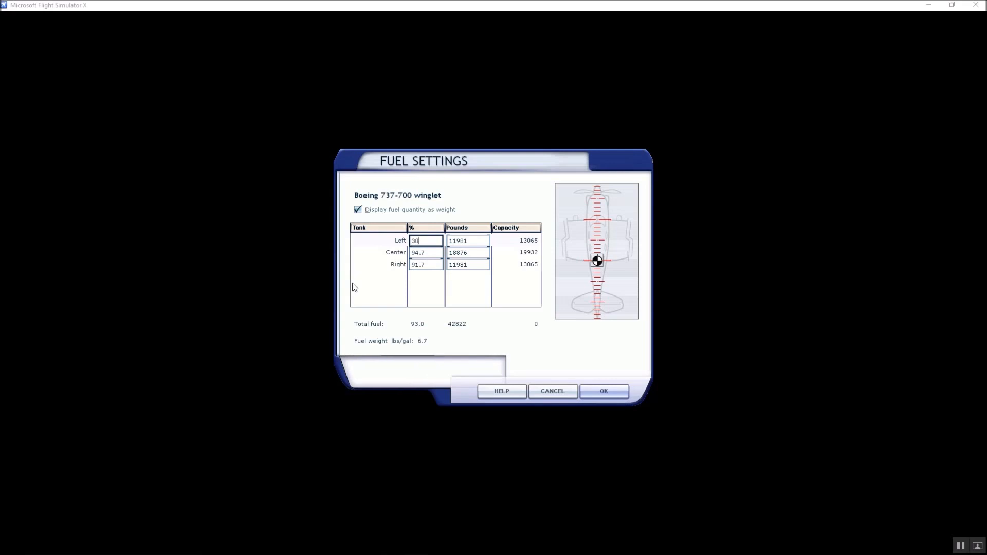
- Set the right fuel tank to 30 percent
{"action": "left_click", "coordinate": [427, 267]}
{"action": "key", "text": "BackSpace"}
{"action": "key", "text": "BackSpace"}
{"action": "key", "text": "BackSpace"}
{"action": "key", "text": "BackSpace"}
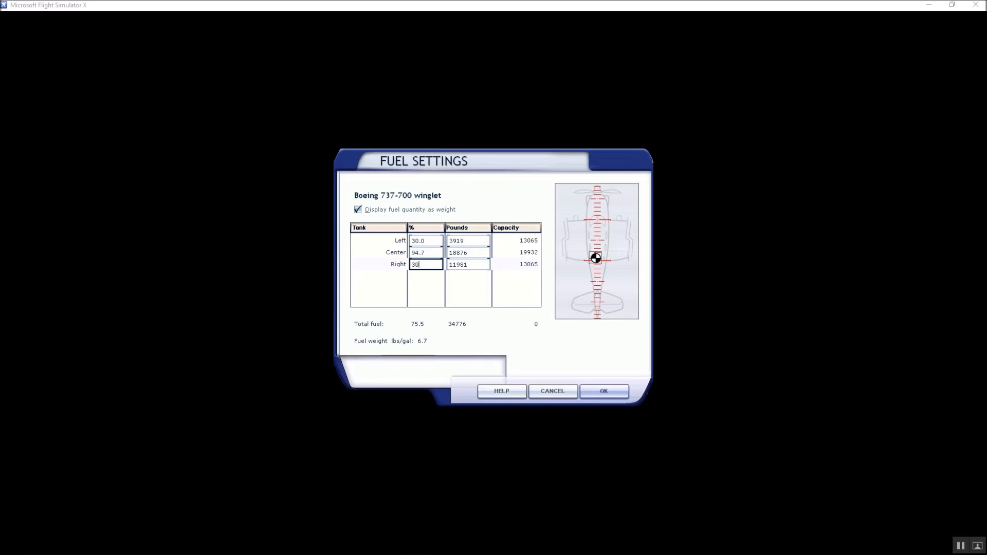
- Set the center fuel tank to 35 percent and accept the fuel settings
{"action": "left_click", "coordinate": [431, 253]}
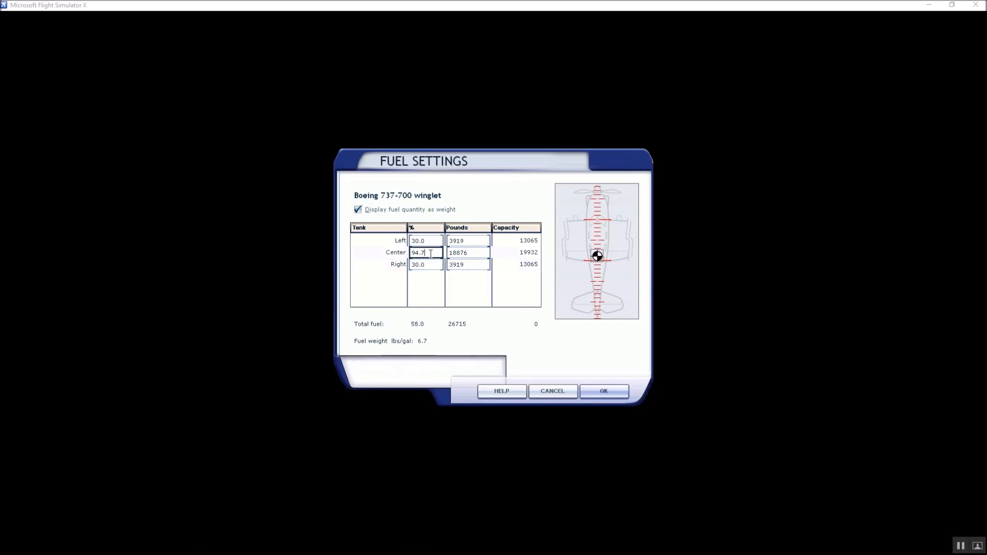
{"action": "key", "text": "BackSpace"}
{"action": "key", "text": "BackSpace"}
{"action": "key", "text": "BackSpace"}
{"action": "key", "text": "BackSpace"}
{"action": "type", "text": "35"}
{"action": "left_click", "coordinate": [478, 265]}
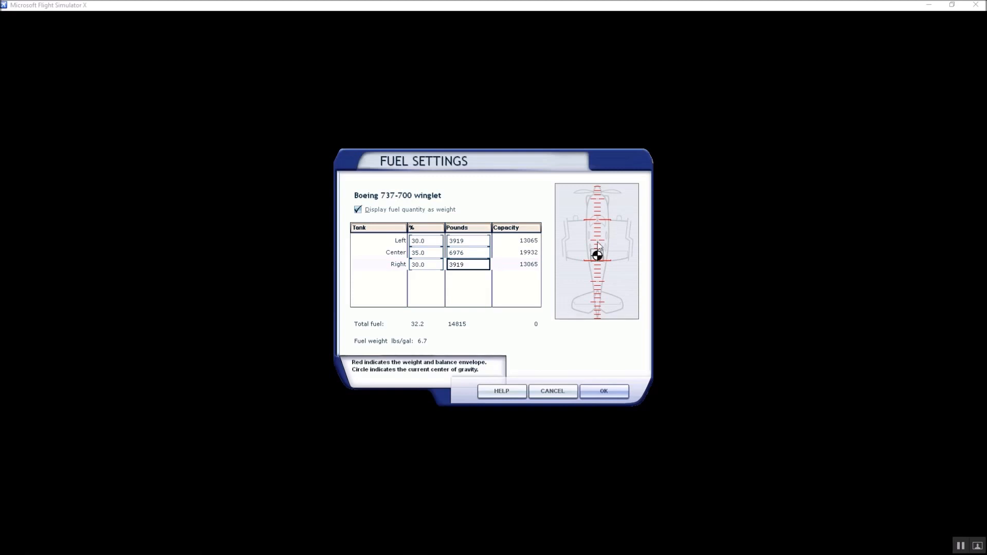
{"action": "left_click", "coordinate": [594, 392]}
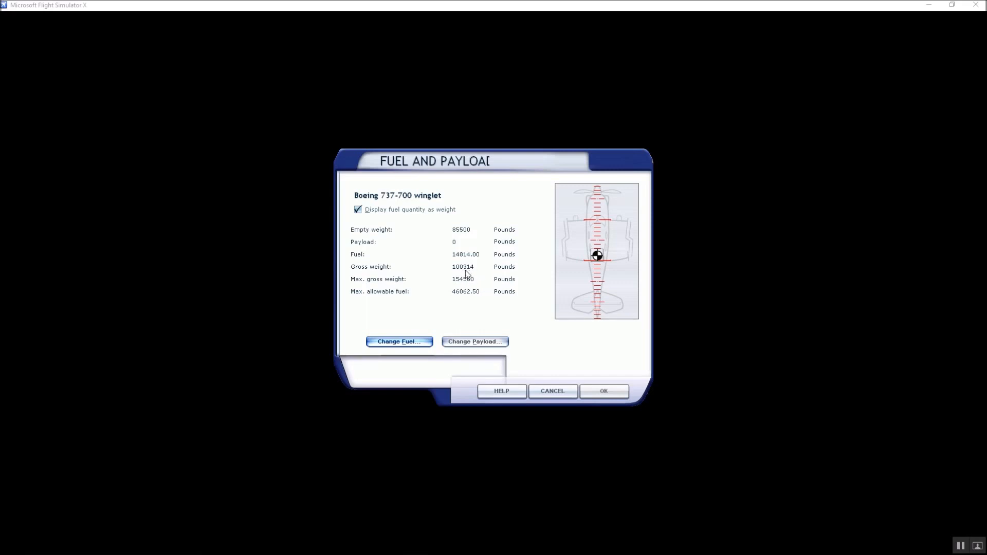
- Set the Station 1 payload to 45000 pounds and accept the payload settings
{"action": "left_click", "coordinate": [486, 343]}
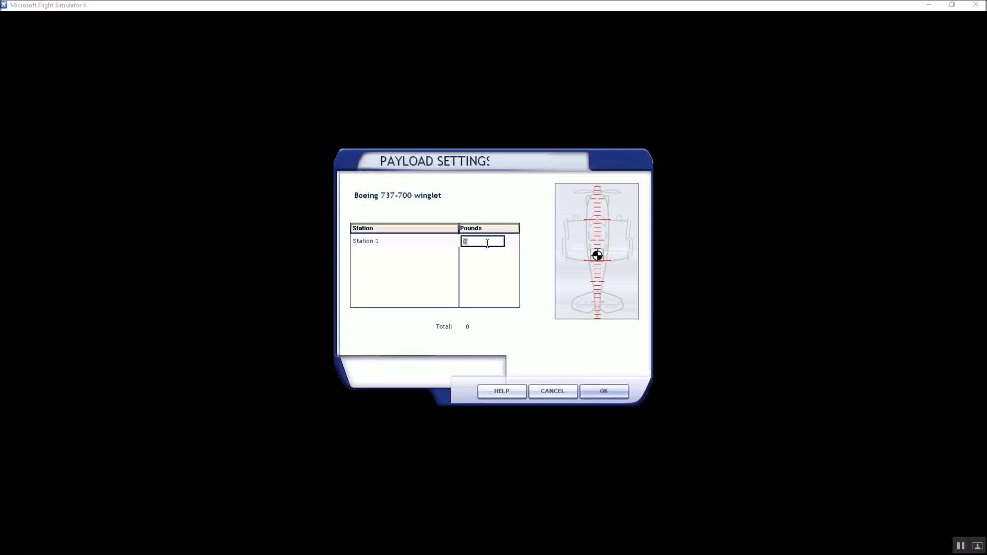
{"action": "type", "text": "45000"}
{"action": "left_click", "coordinate": [612, 388]}
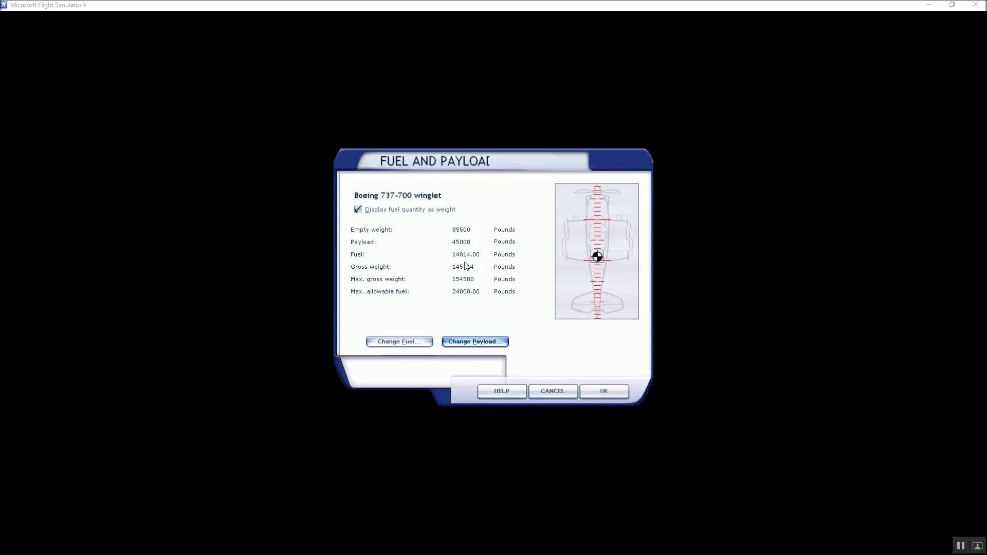
- Change the Station 1 payload to 54000 pounds, accept the fuel and payload settings, and return to the cockpit
{"action": "left_click", "coordinate": [474, 342]}
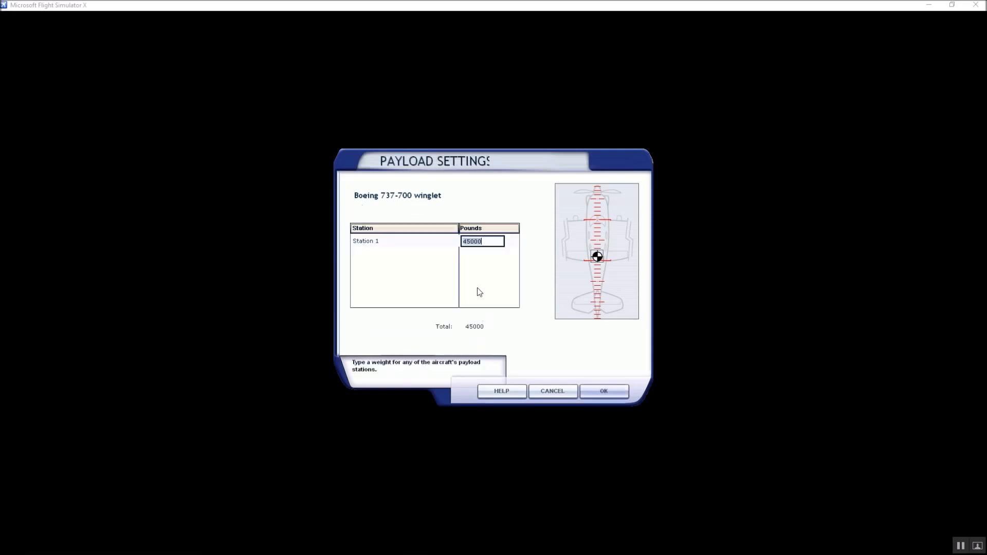
{"action": "key", "text": "BackSpace"}
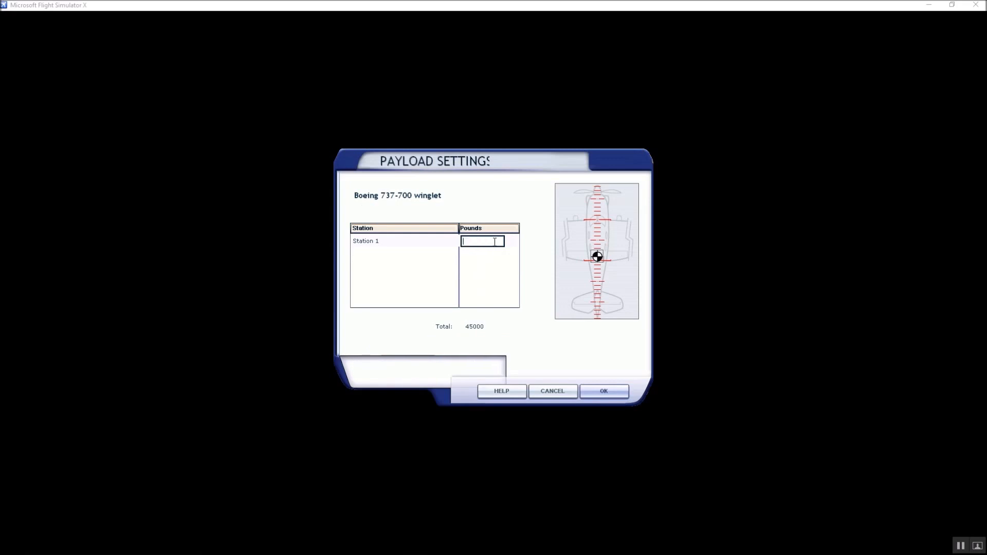
{"action": "type", "text": "54000"}
{"action": "left_click", "coordinate": [597, 389]}
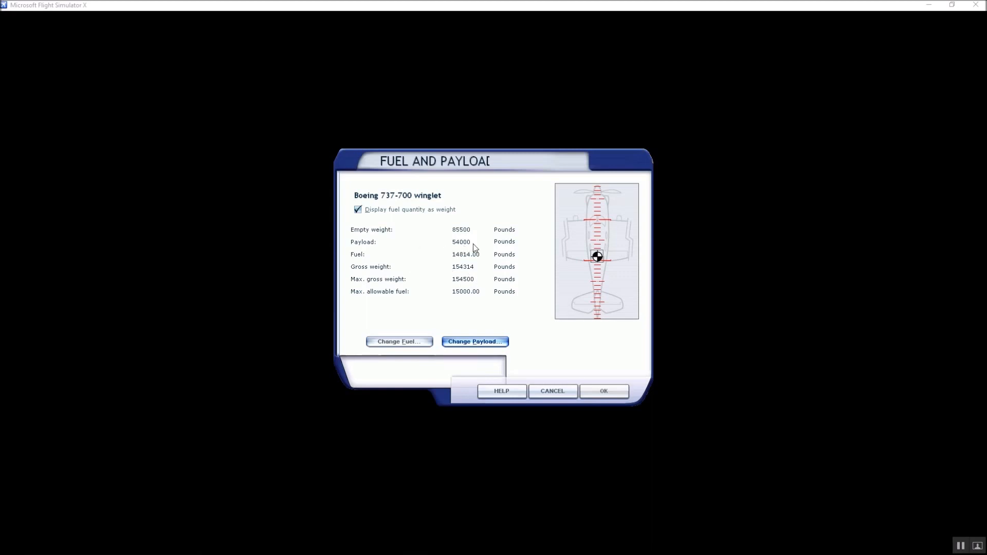
{"action": "left_click", "coordinate": [604, 391]}
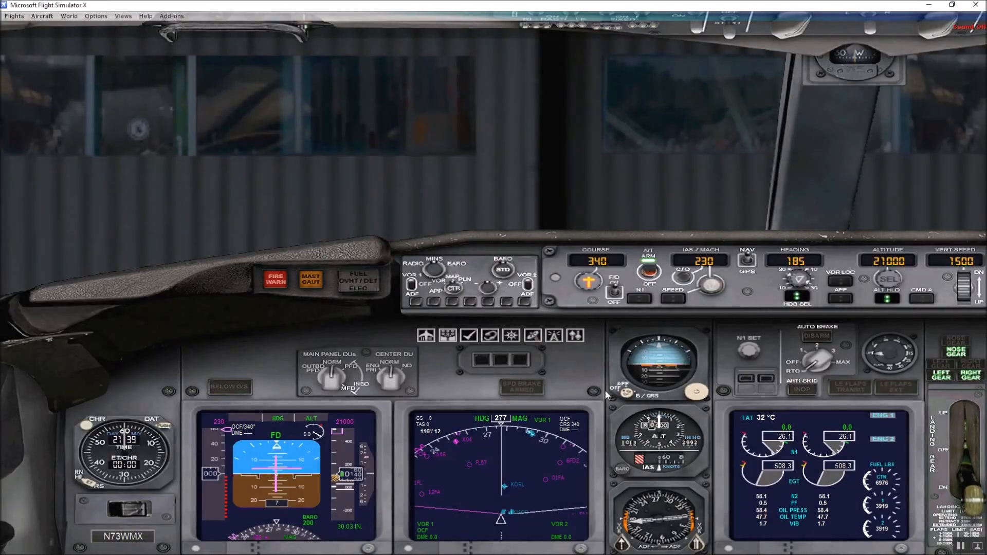